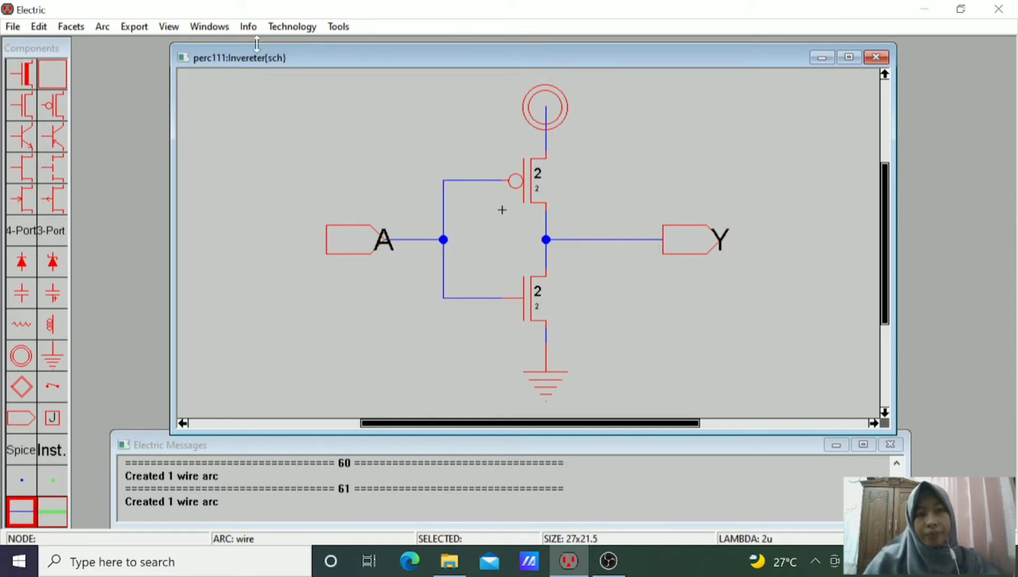
Start the built-in simulation of the inverter schematic
click(337, 31)
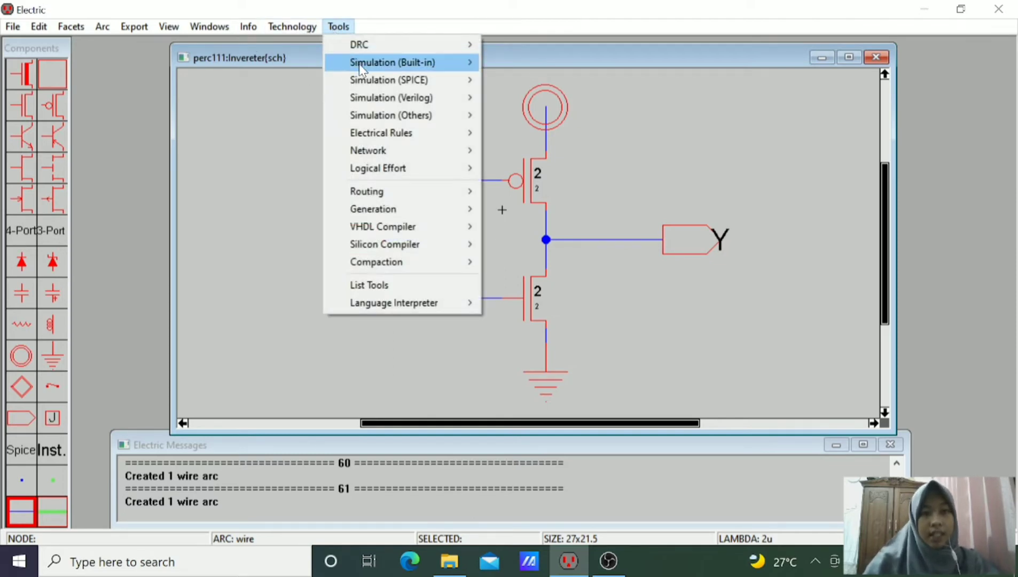
mouse_move(361, 69)
click(526, 64)
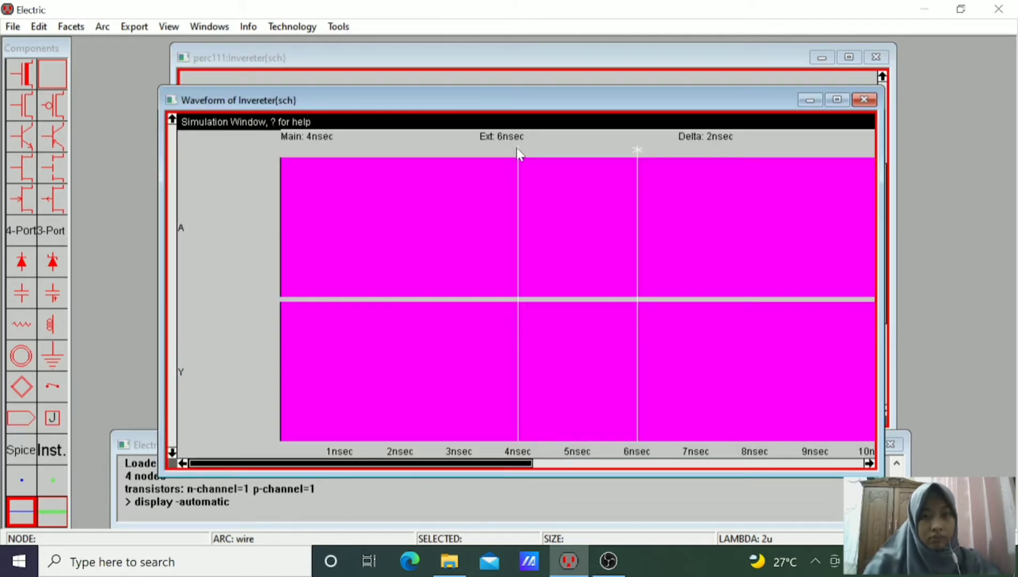
Move the main time cursor to 0 sec and set input A low there
drag(516, 148, 278, 152)
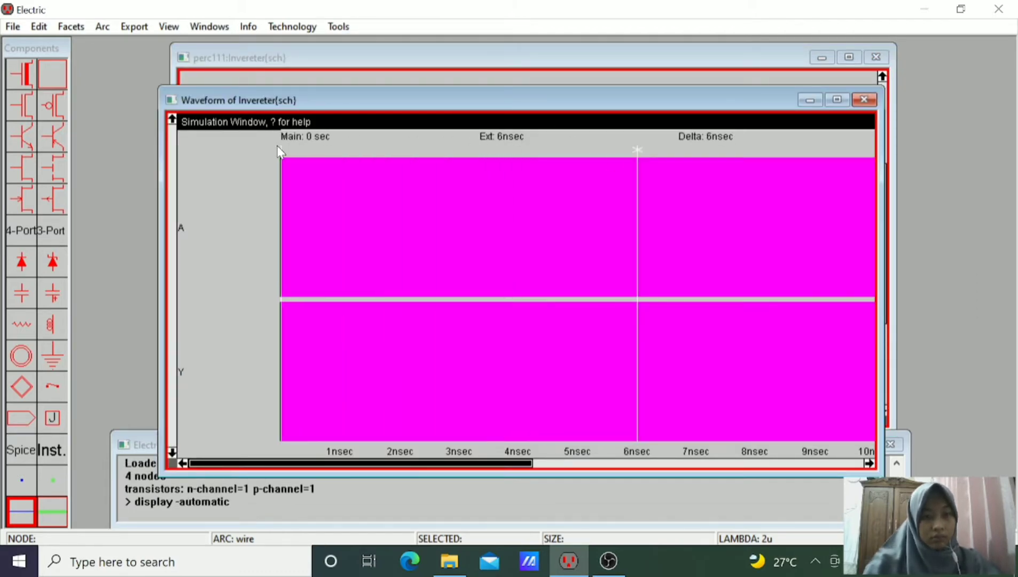
click(195, 227)
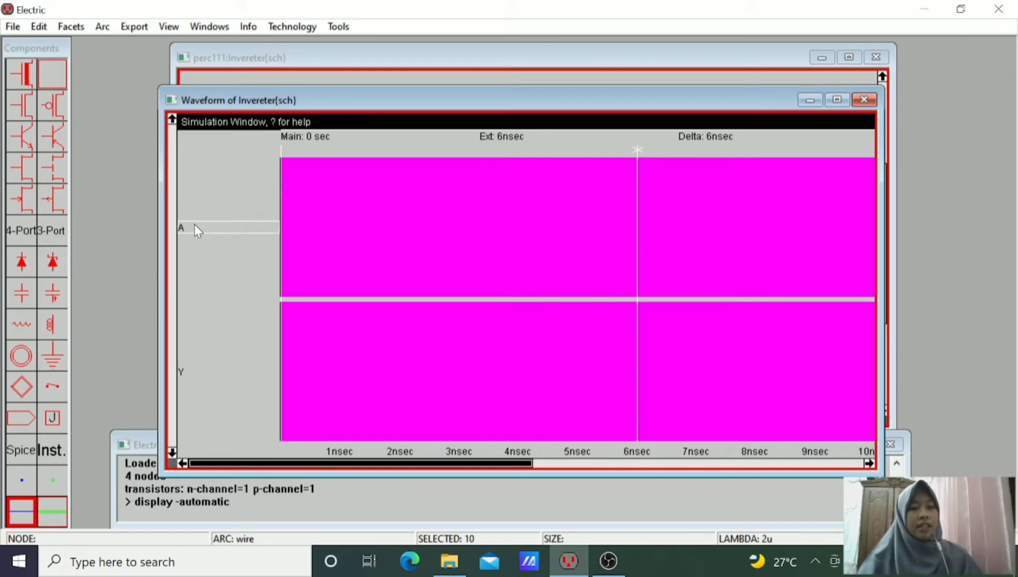
key(l)
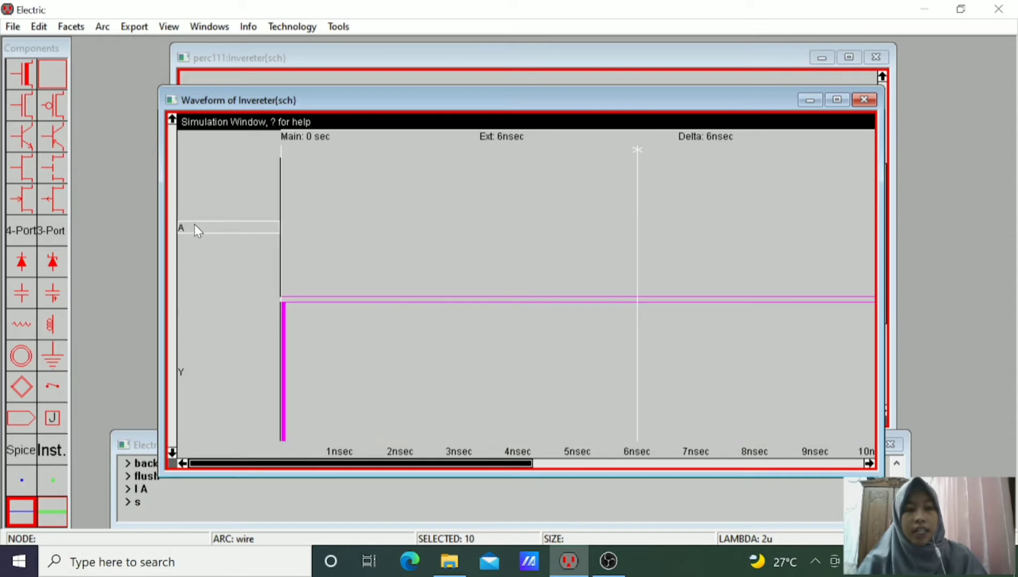
Set input A high at about 4.49 nsec and low again at about 8.82 nsec
drag(280, 230, 320, 231)
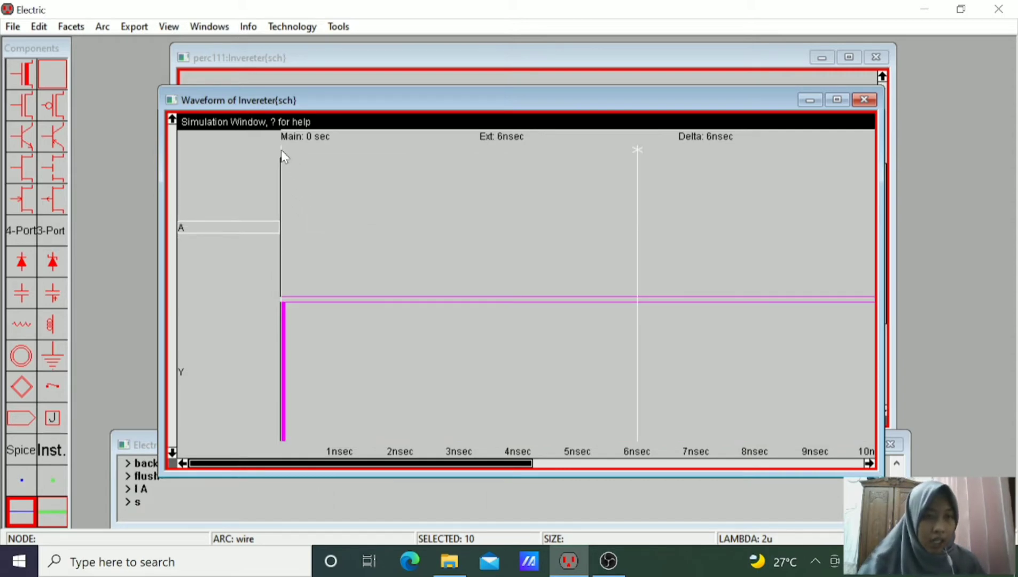
drag(282, 155, 554, 176)
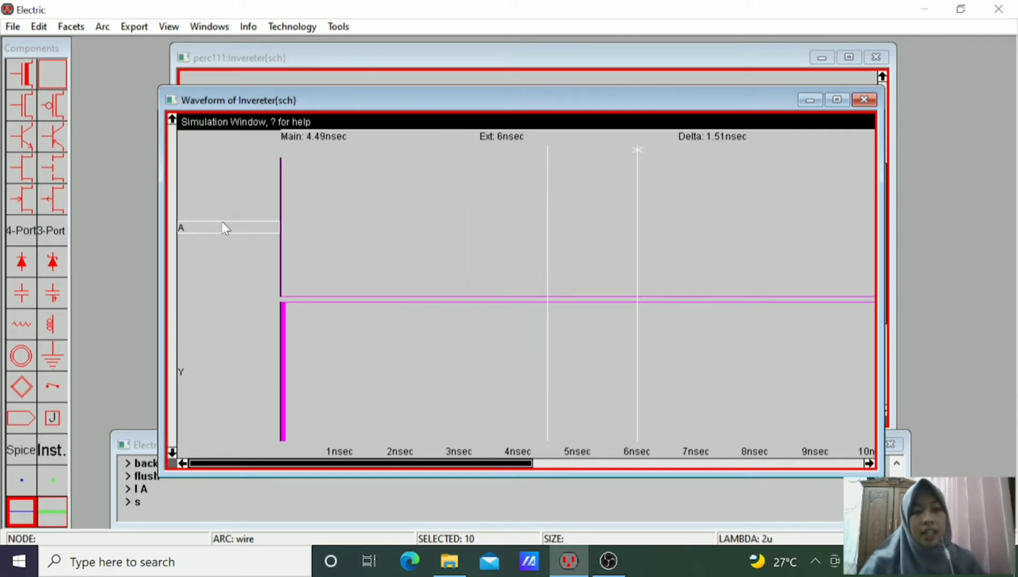
key(h)
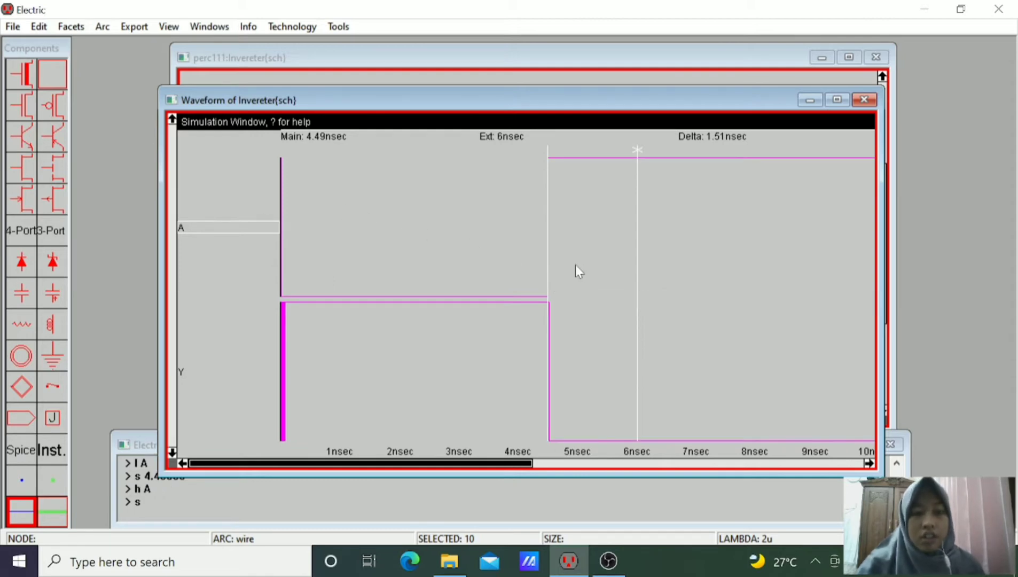
drag(549, 250, 812, 246)
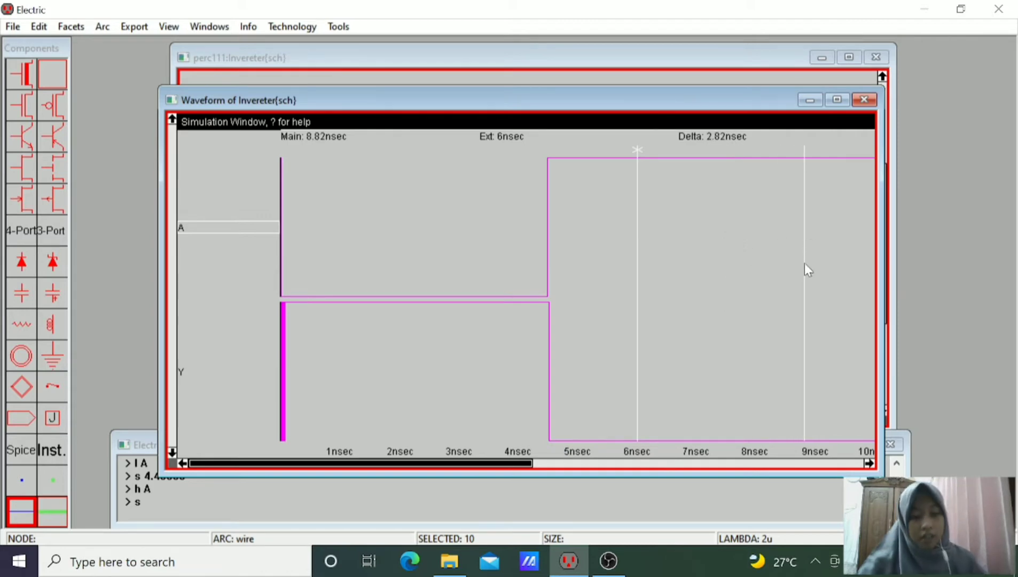
key(l)
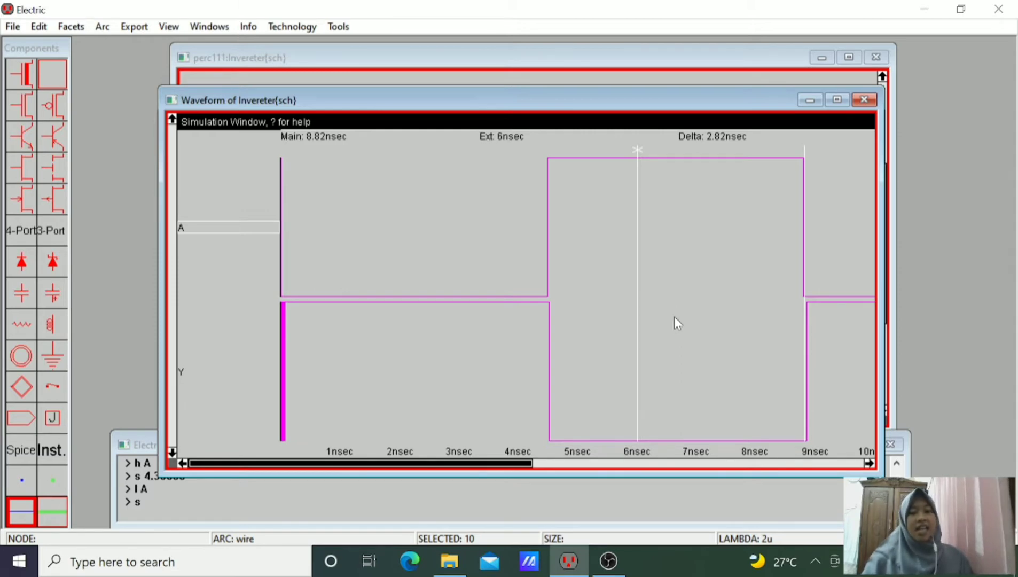
Return to the inverter schematic and open the Nand2inp{sch} facet from the perc111 library in its place
click(621, 65)
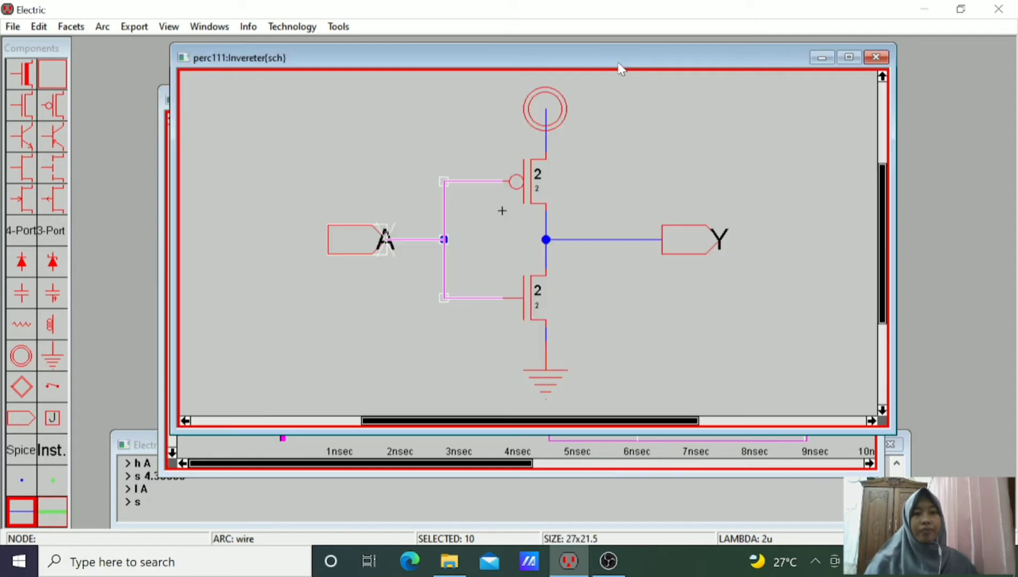
click(611, 158)
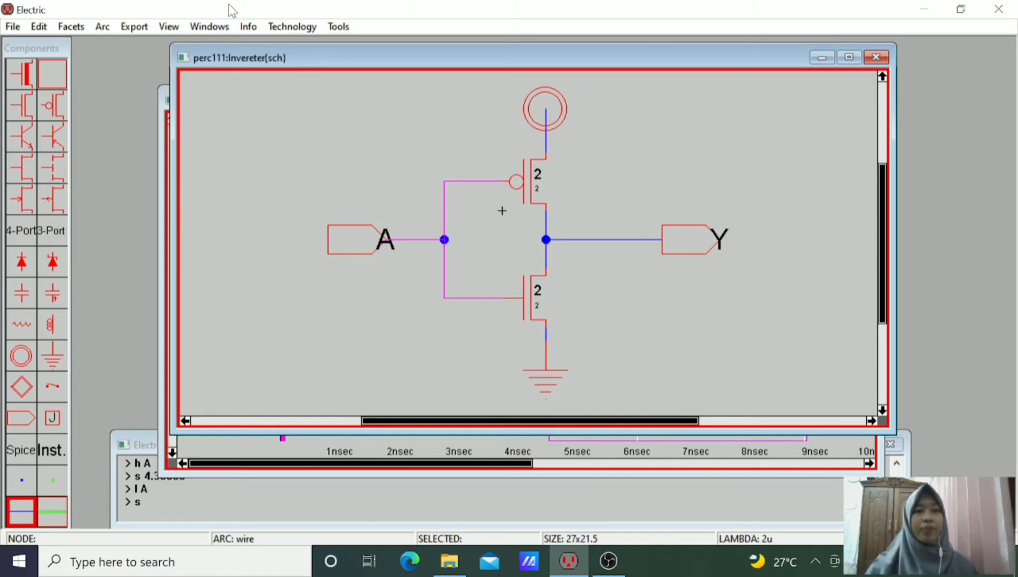
click(63, 29)
click(103, 45)
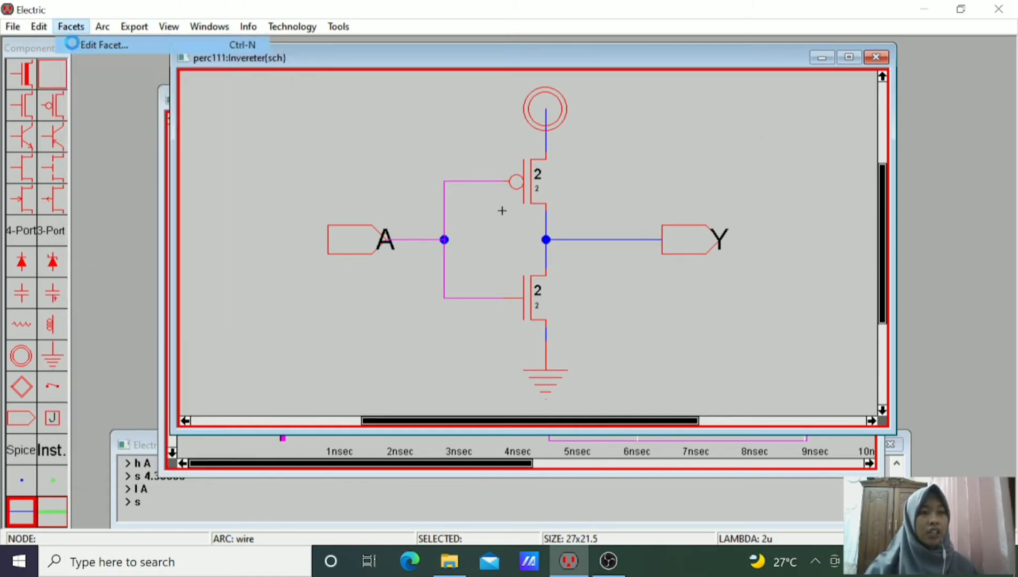
click(100, 103)
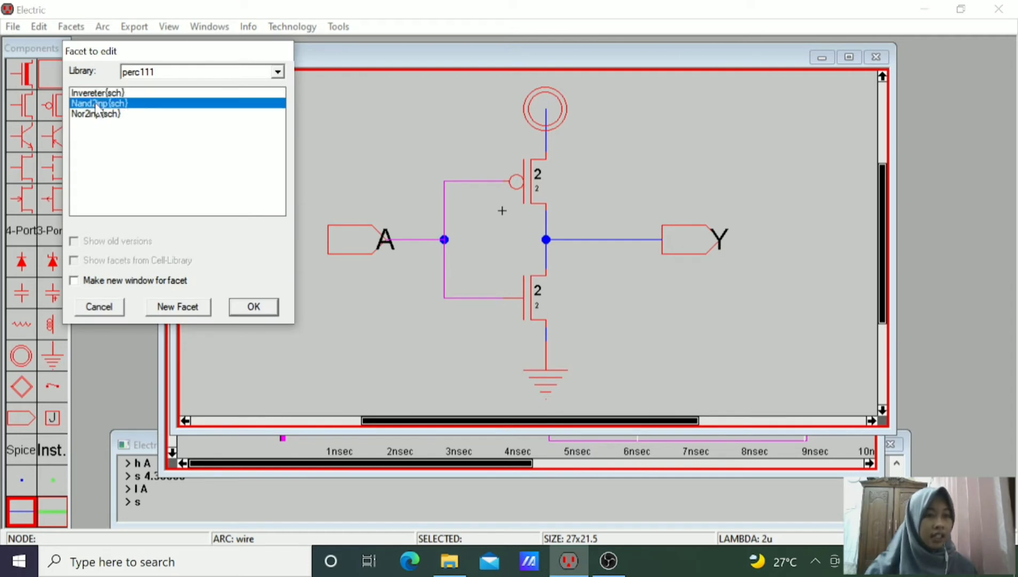
click(240, 309)
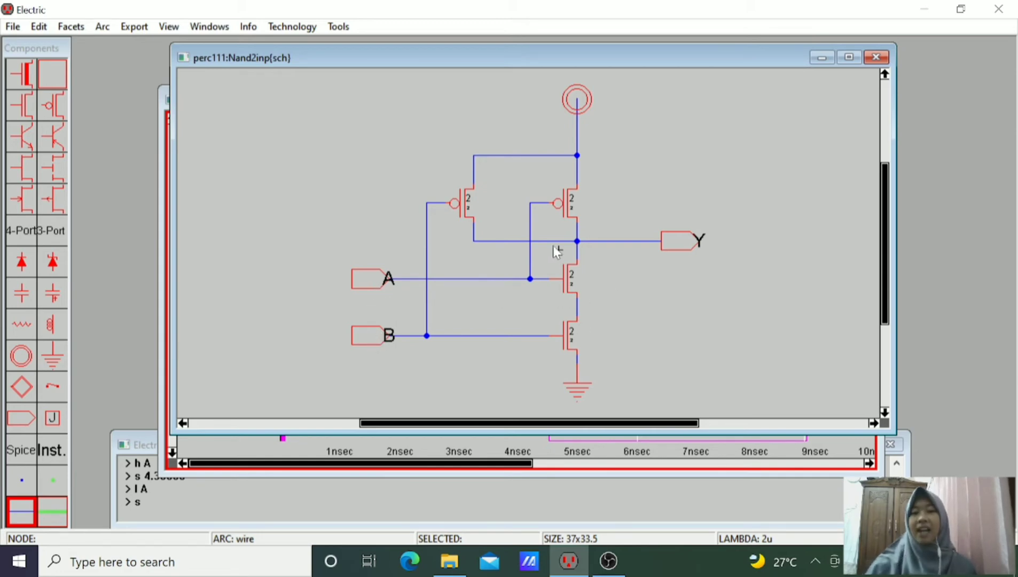
Try to run the built-in simulation on the Nand2inp schematic
click(559, 249)
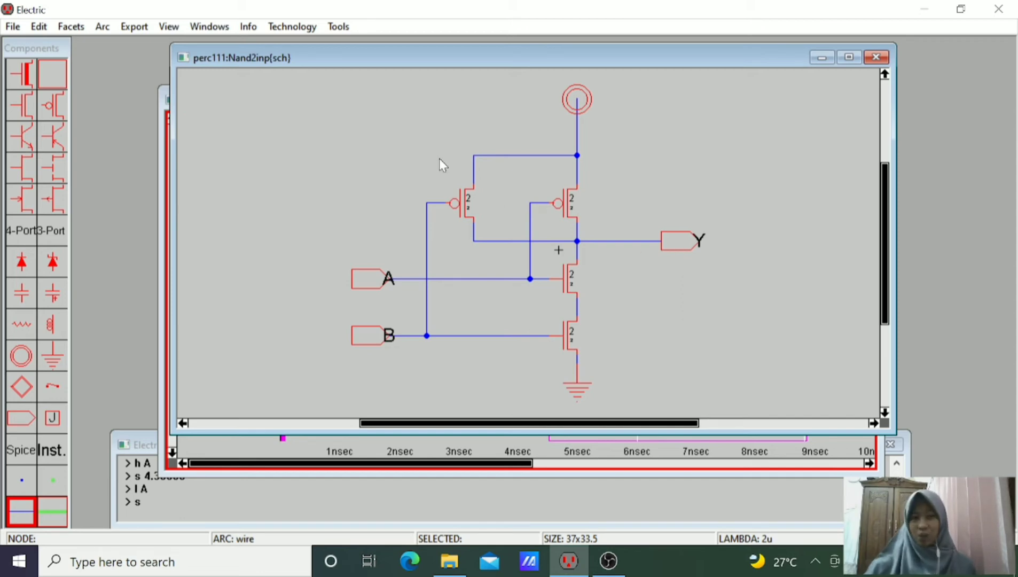
click(337, 31)
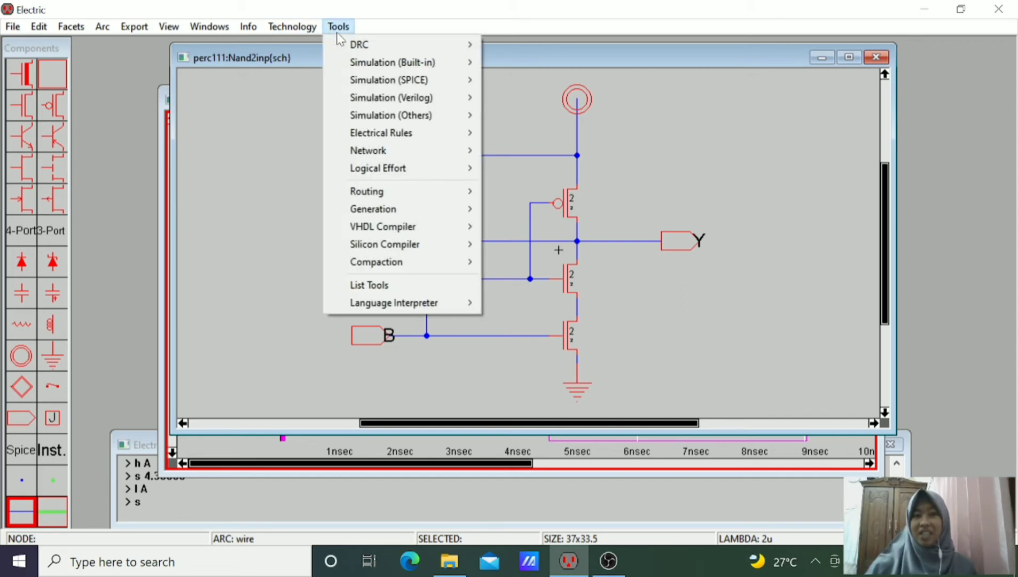
mouse_move(352, 63)
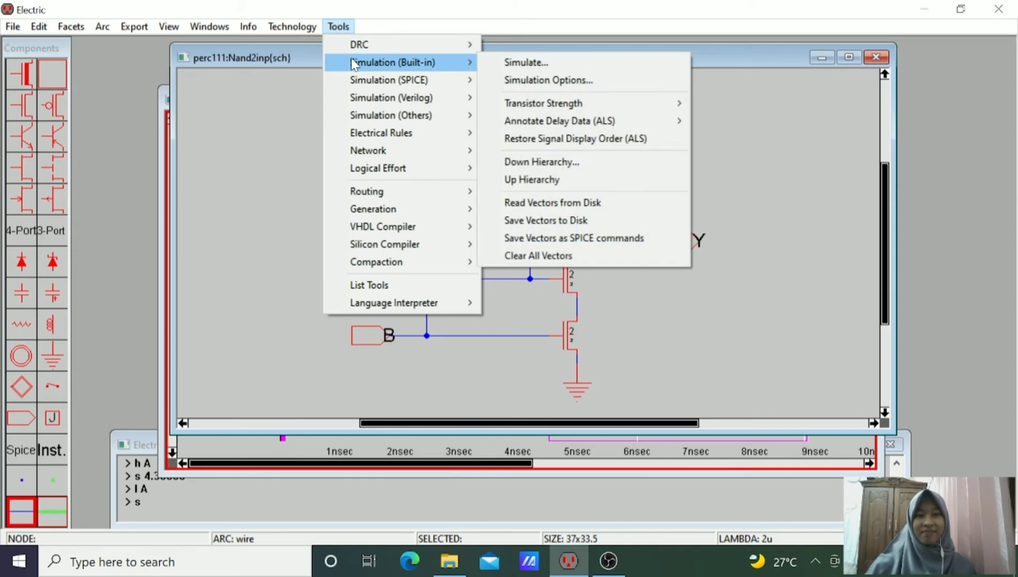
click(494, 63)
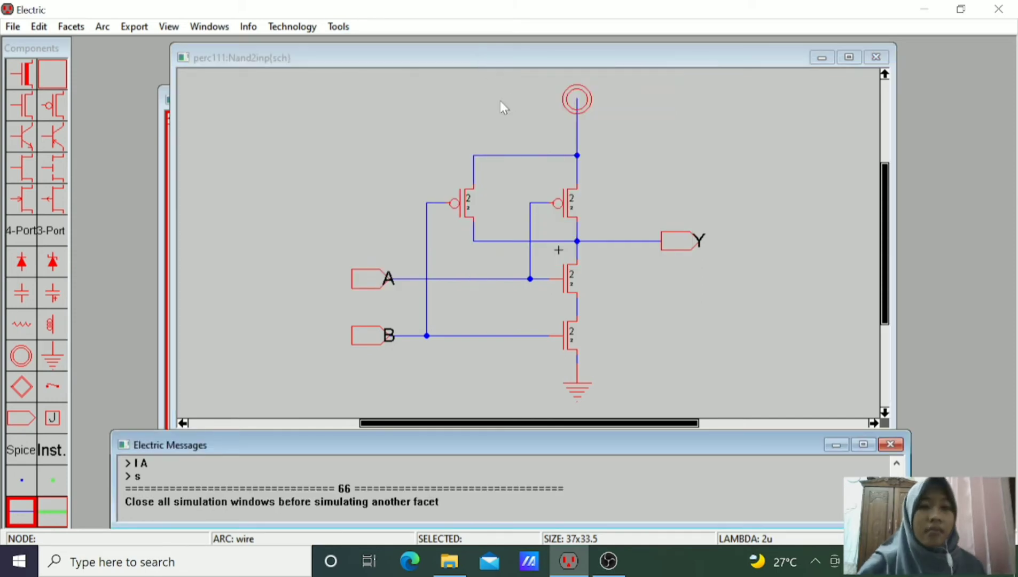
Close the inverter's waveform window and start the built-in simulation of the Nand2inp schematic
click(165, 302)
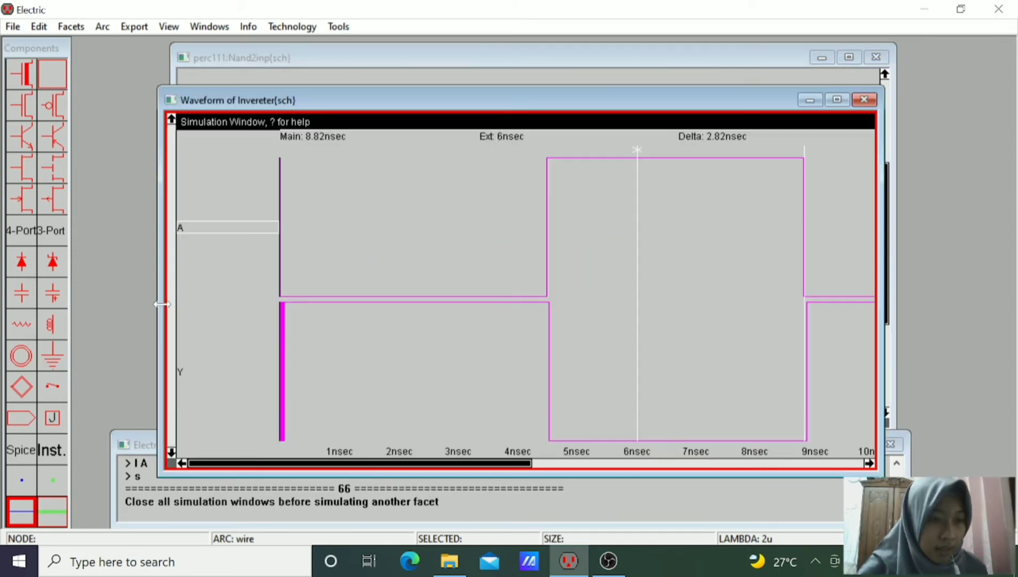
click(865, 101)
click(450, 109)
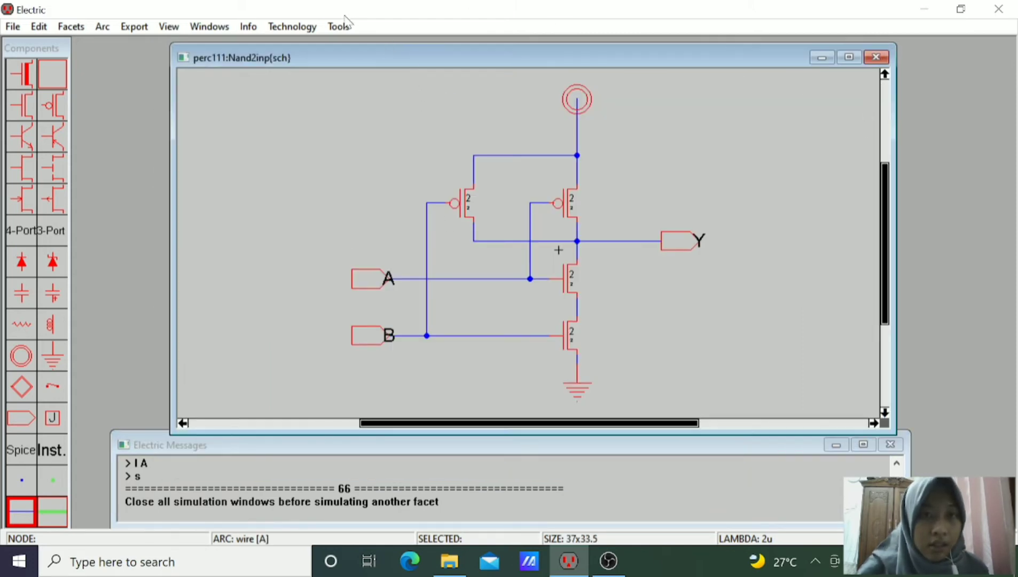
click(338, 26)
mouse_move(370, 62)
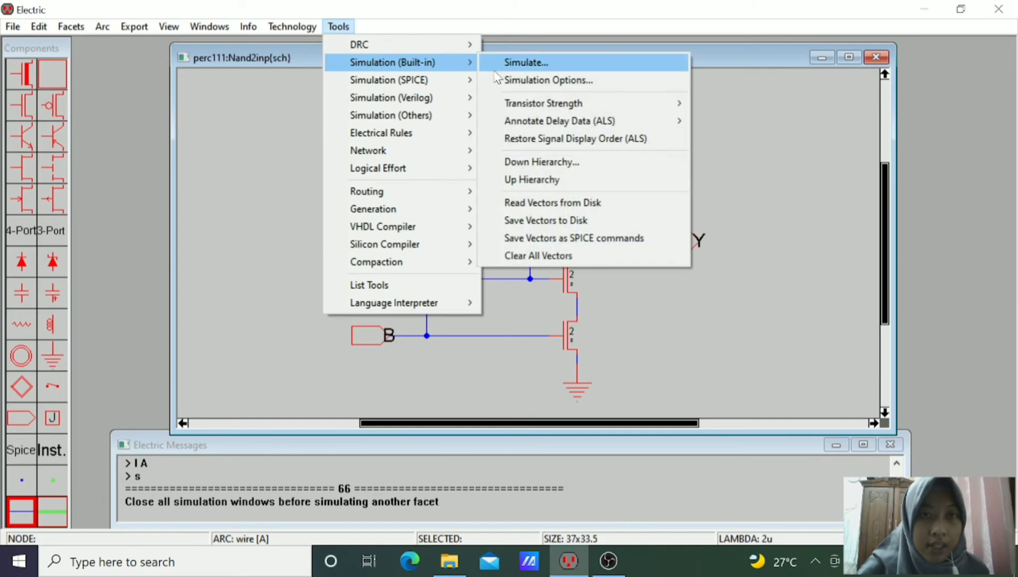
click(516, 69)
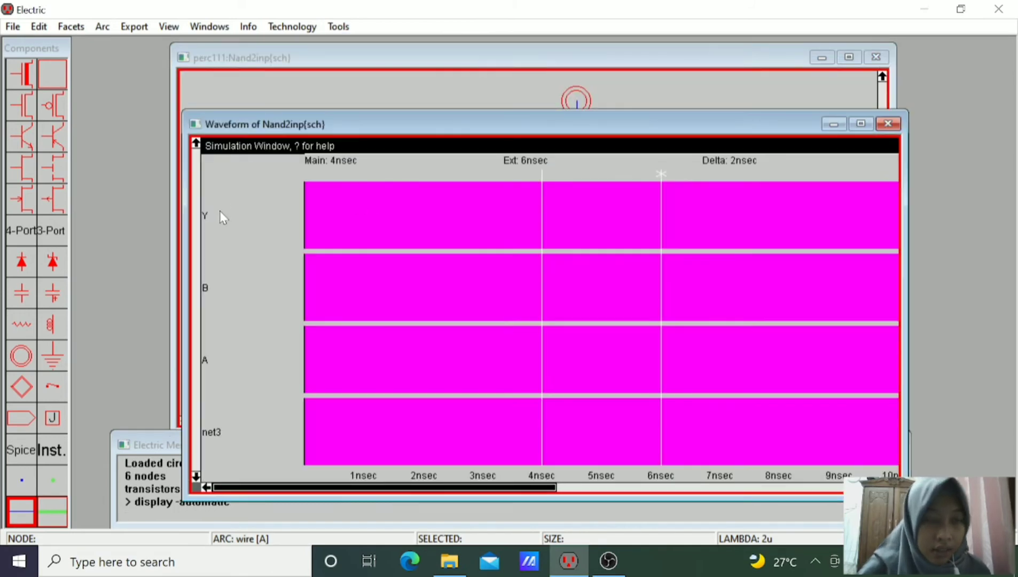
Reorder the waveform traces to A, B, Y, net3 and move the main time cursor to 0 sec
drag(221, 208, 222, 361)
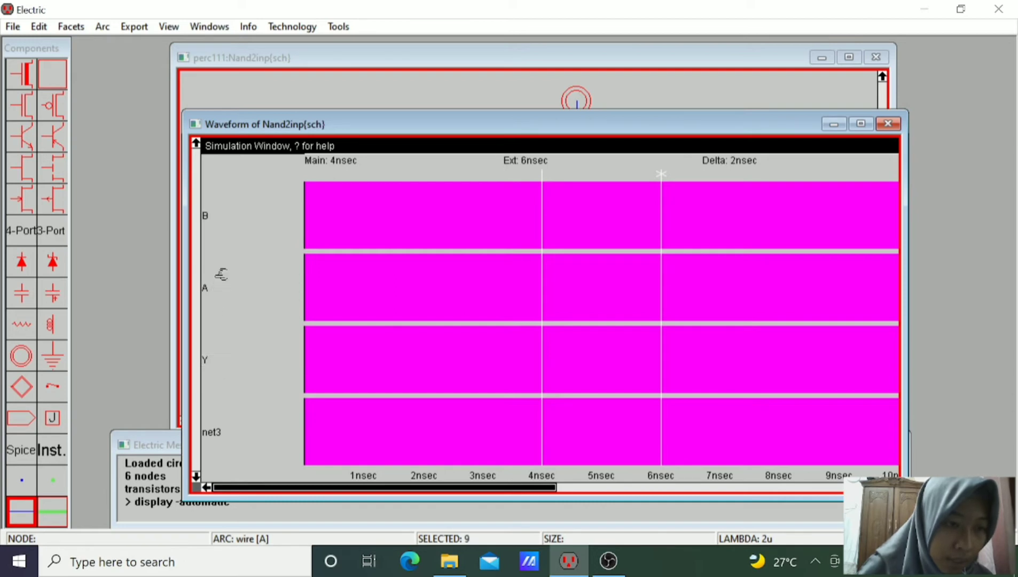
drag(216, 288, 232, 215)
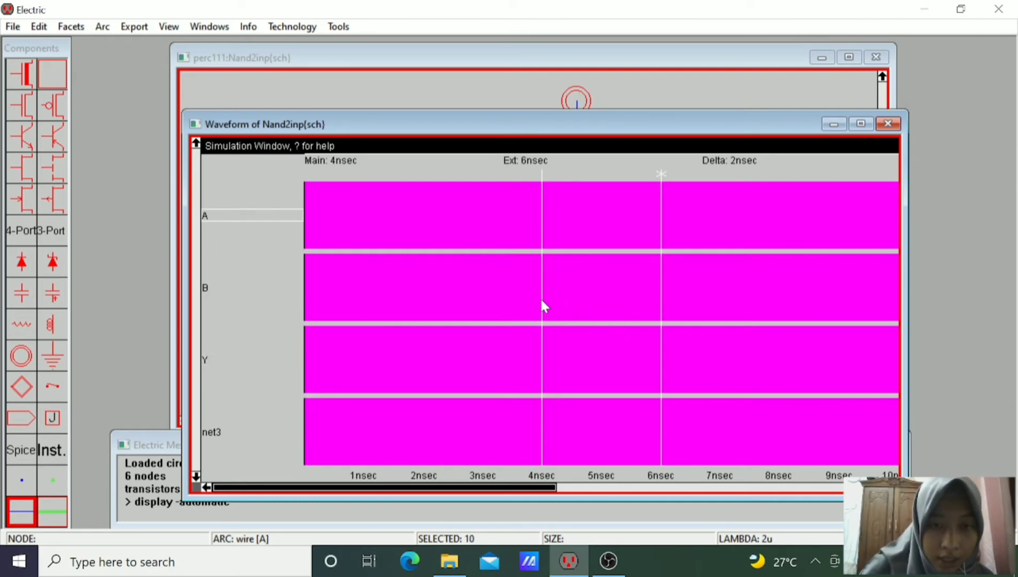
drag(542, 299, 307, 276)
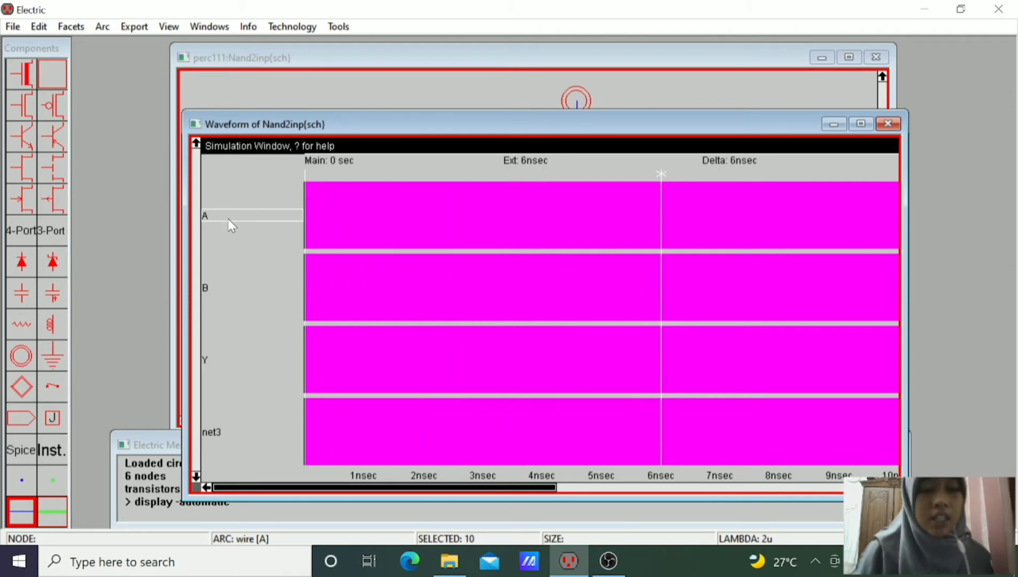
Set input A low and input B high at 0 sec
key(l)
click(209, 290)
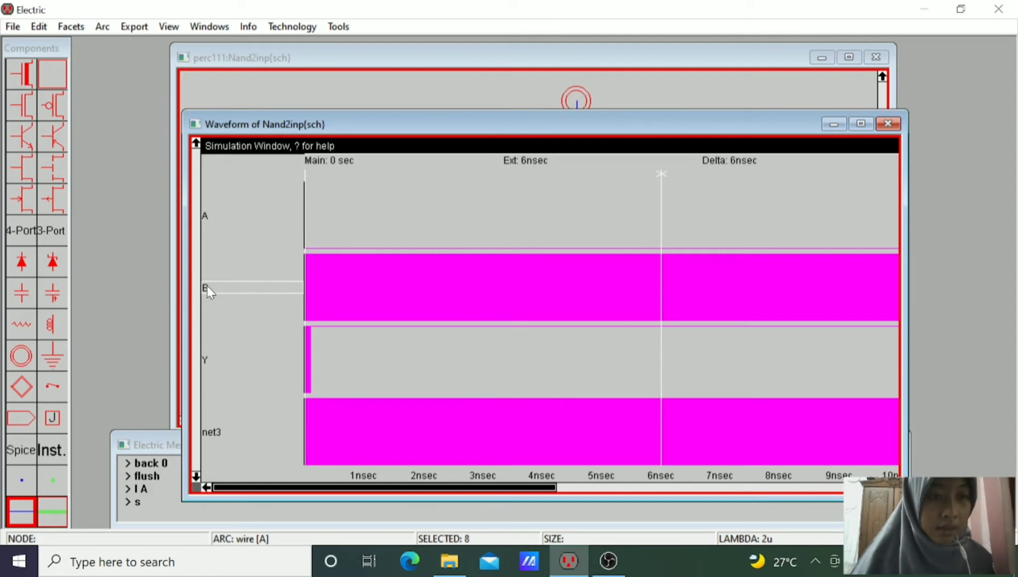
key(h)
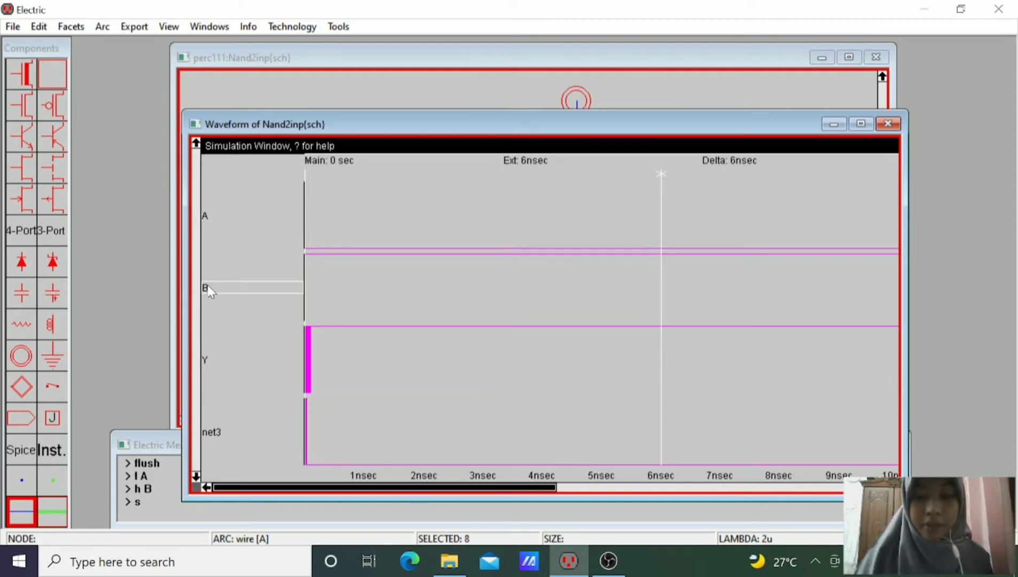
Try to set input B low at 0 sec
key(l)
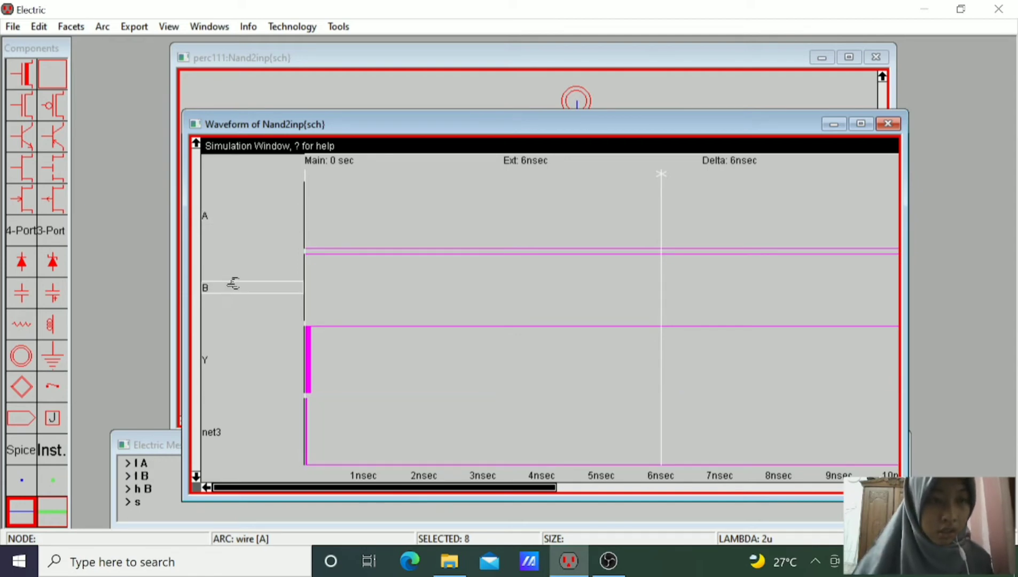
click(228, 217)
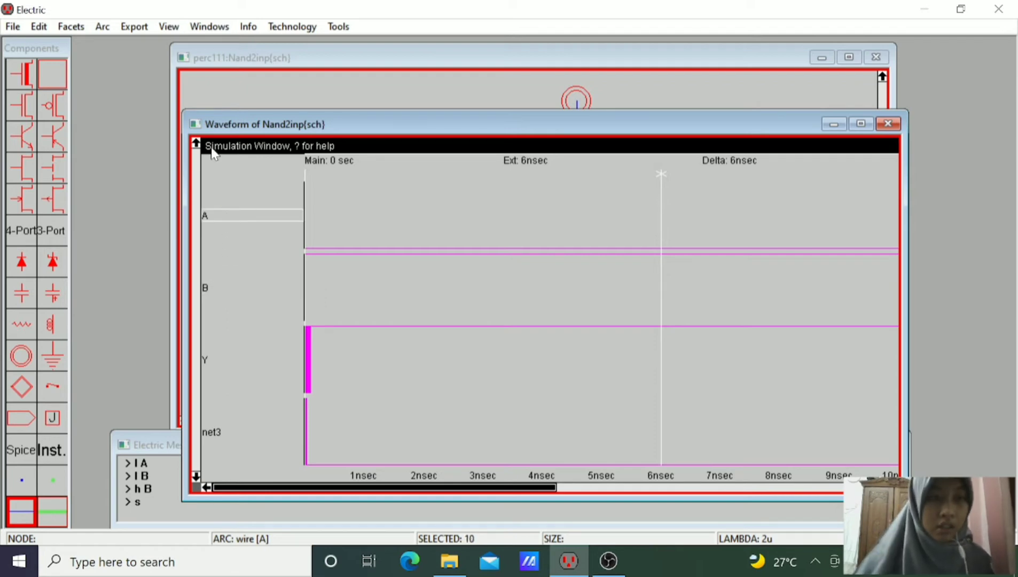
click(209, 288)
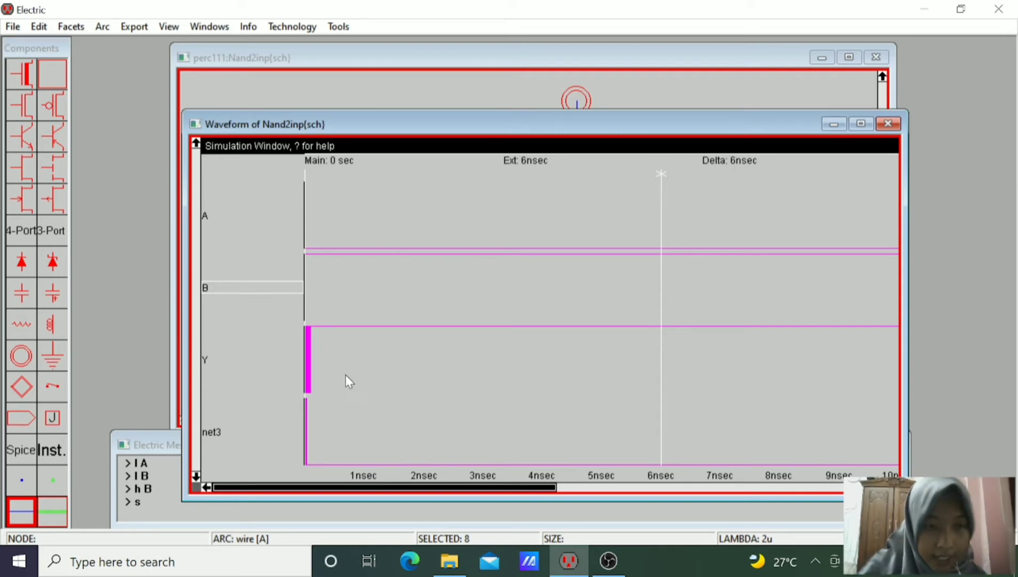
Move the main time cursor to about 1.93 nsec and set input A low there
click(303, 173)
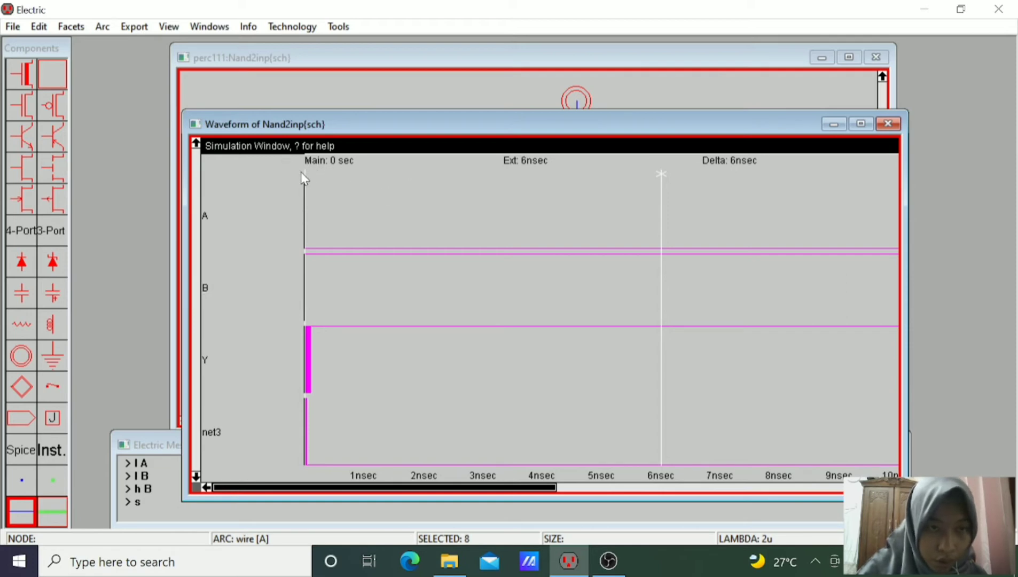
drag(304, 174, 419, 191)
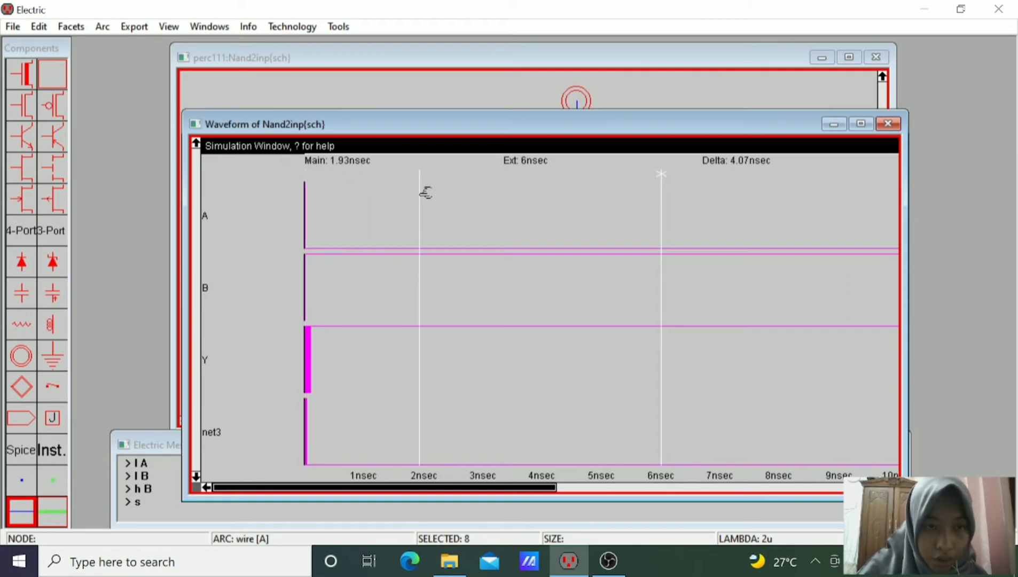
click(213, 215)
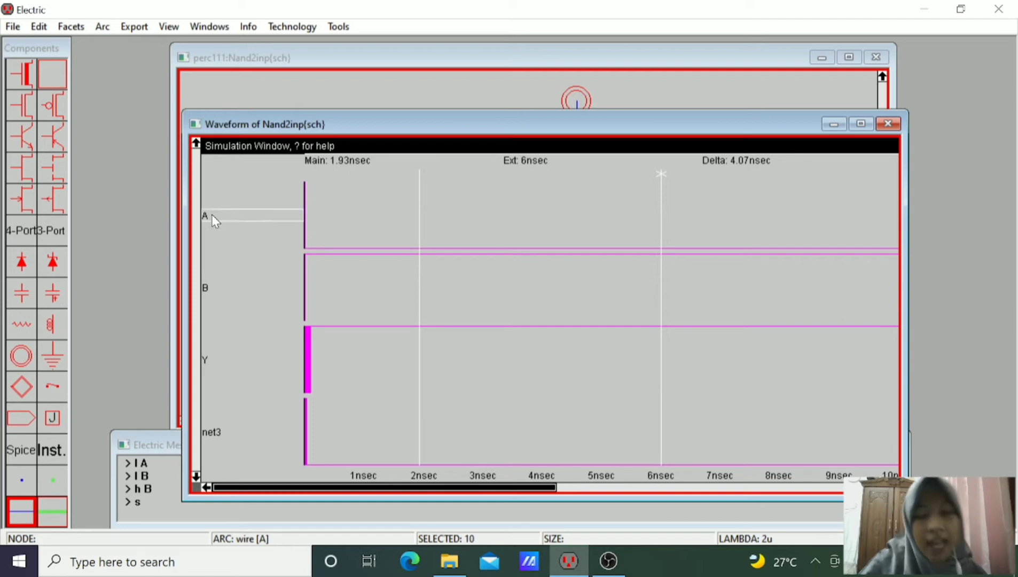
key(l)
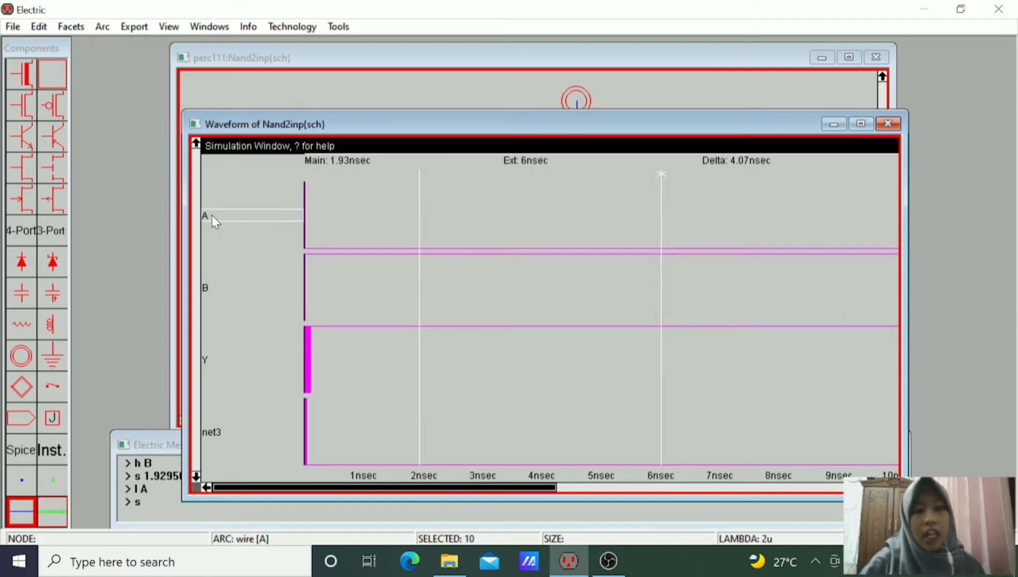
Set input B low at about 1.93 nsec
click(208, 291)
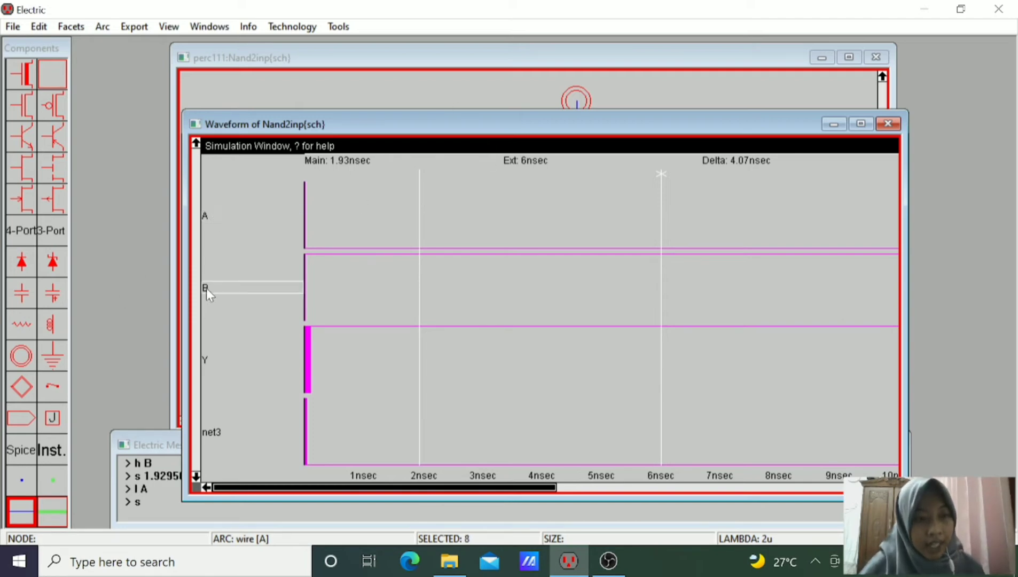
key(l)
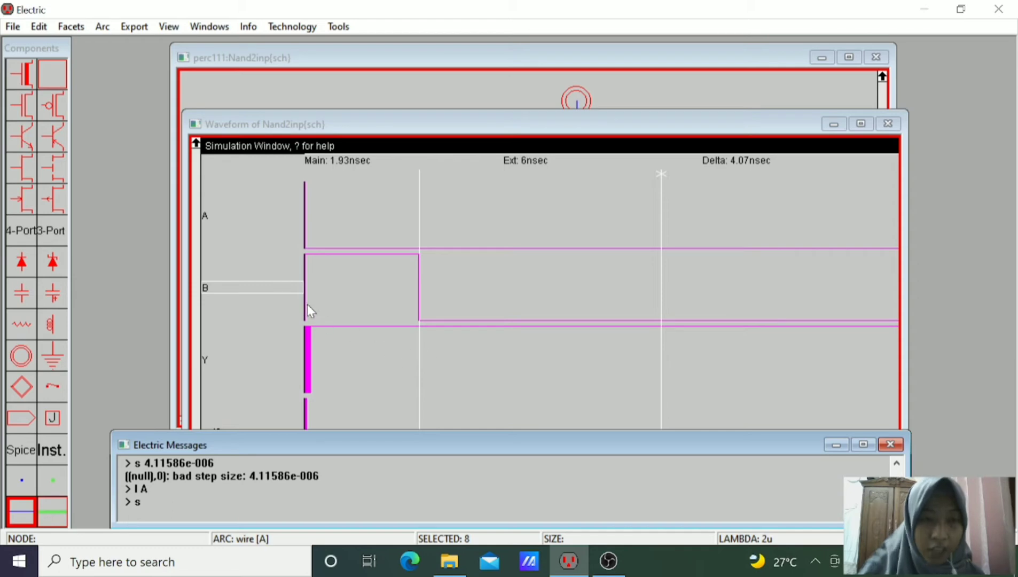
Move the main time cursor to about 4.06 nsec and set input A high and input B low there
drag(421, 208, 550, 224)
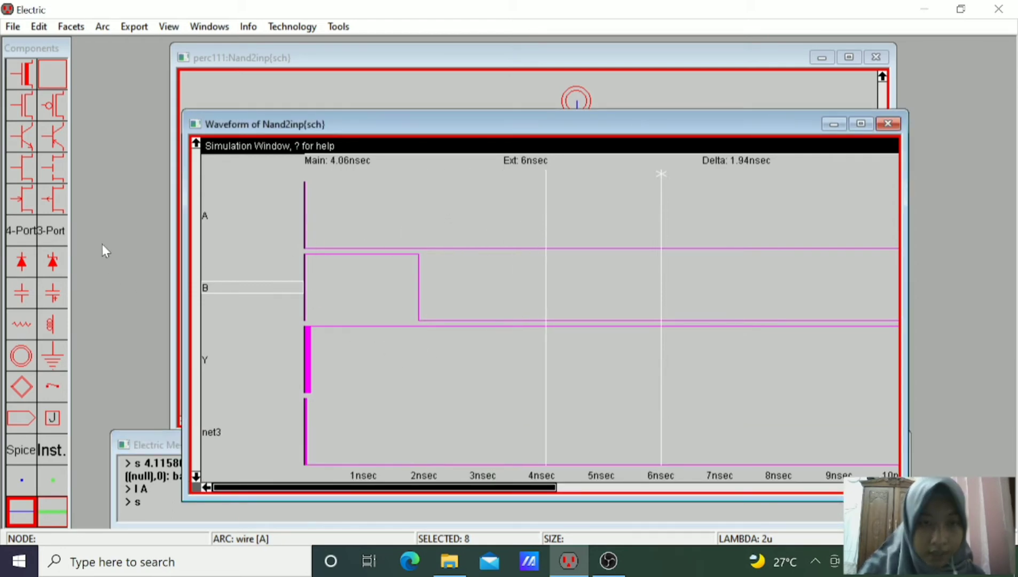
click(207, 219)
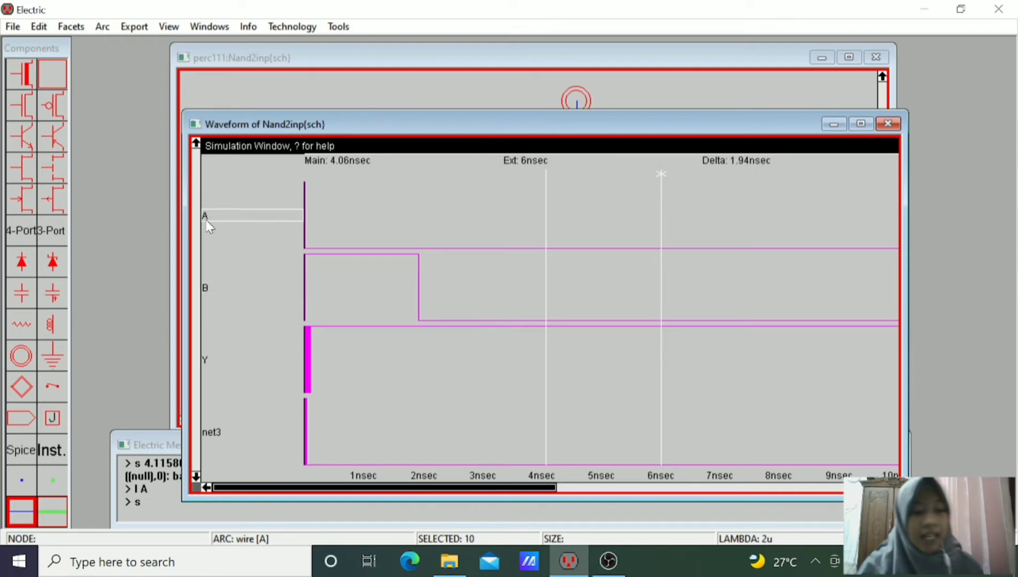
key(h)
click(222, 287)
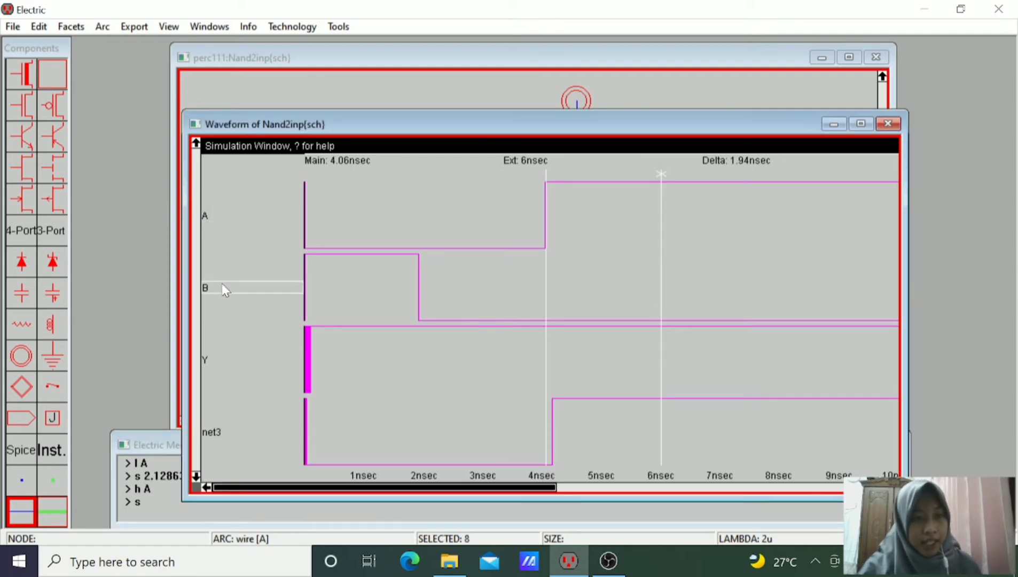
key(l)
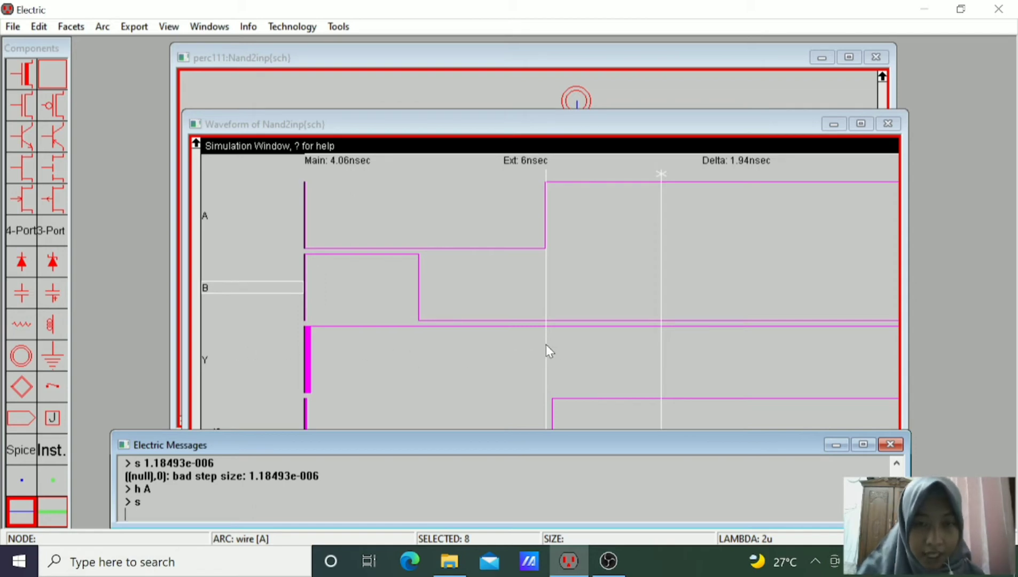
Move the main time cursor to about 6 nsec and set inputs A and B high there
drag(545, 345, 667, 349)
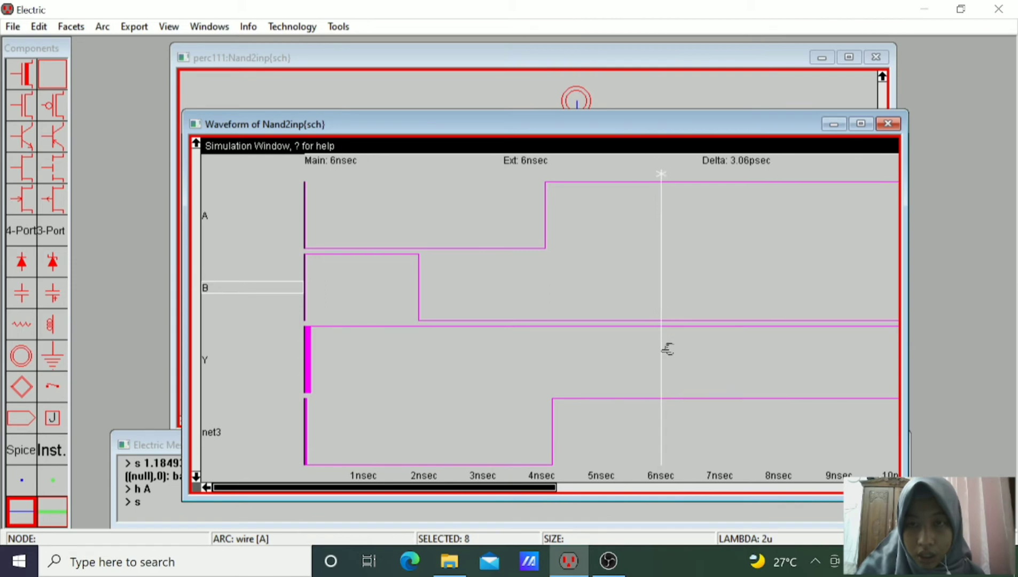
click(229, 214)
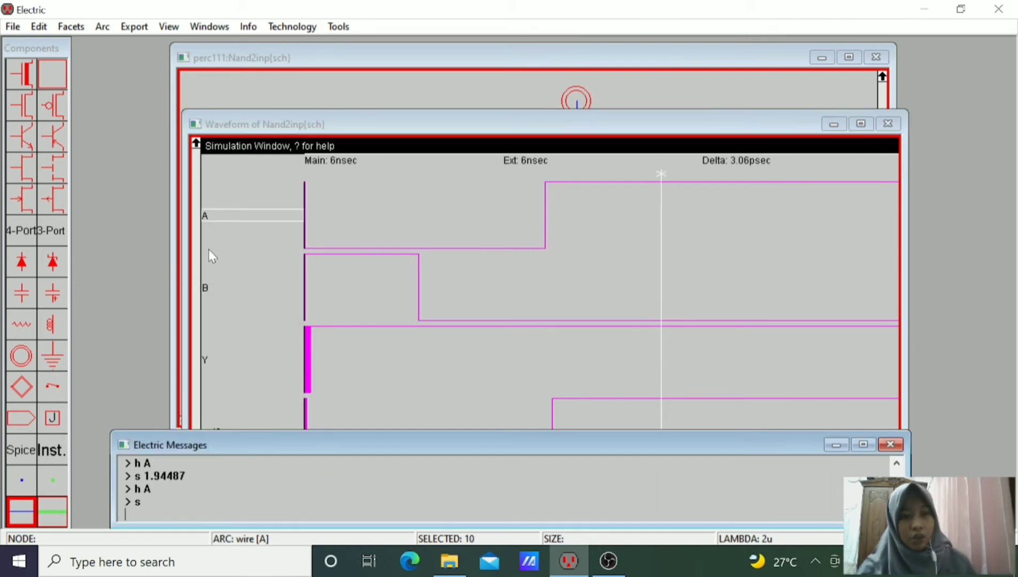
click(209, 283)
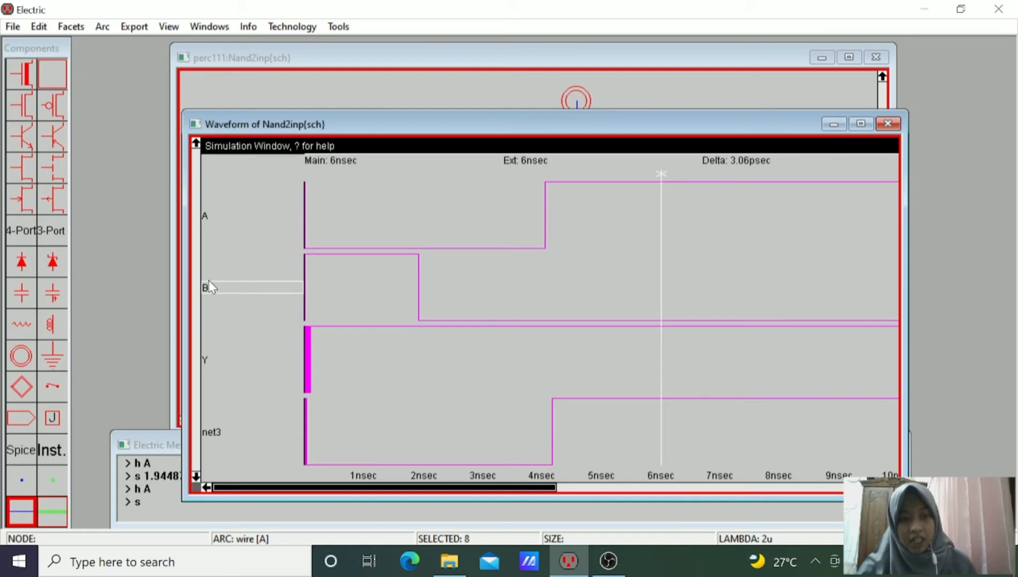
key(h)
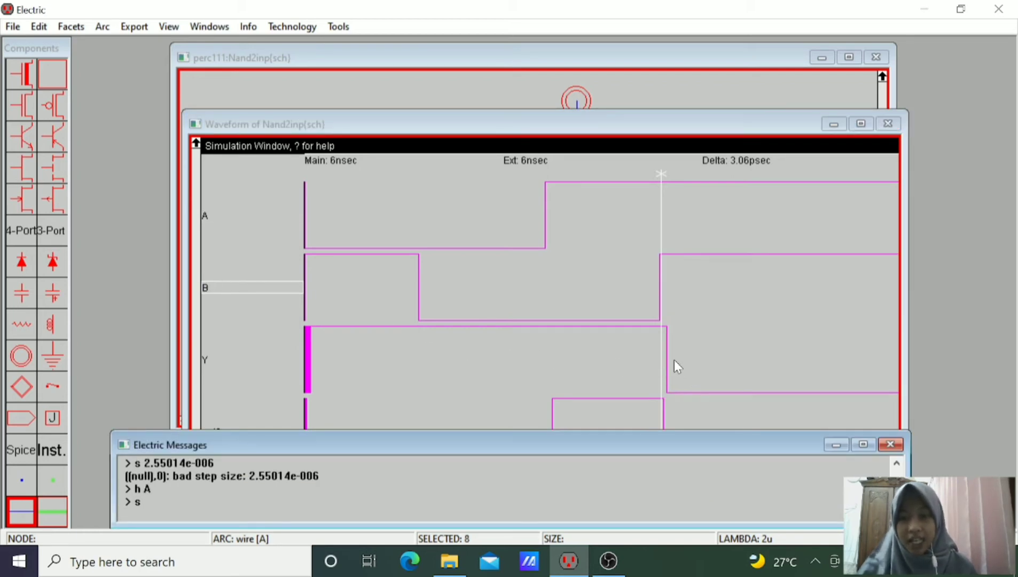
Move the main time cursor to about 8.06 nsec and set inputs A and B low there
drag(663, 357, 785, 355)
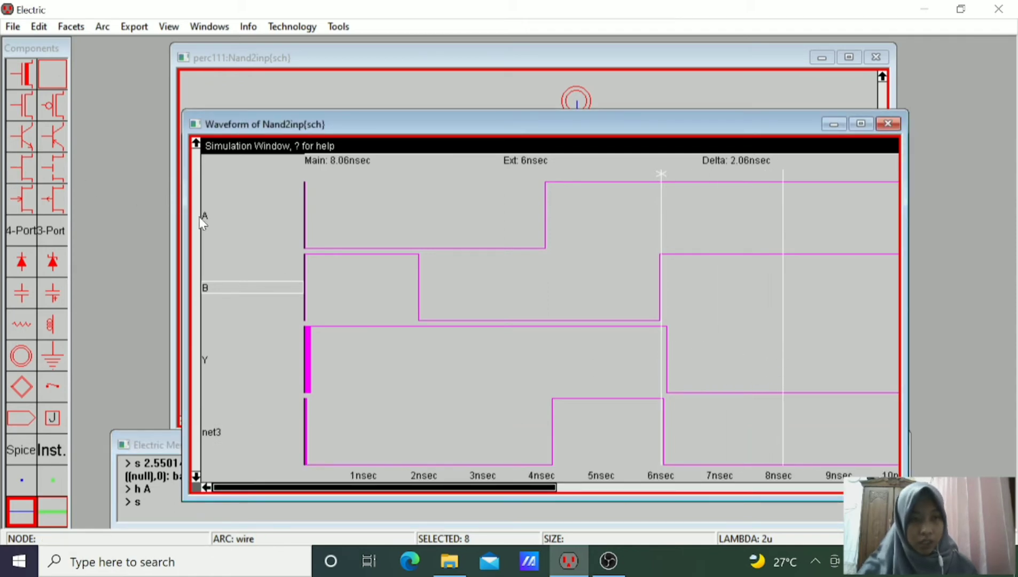
click(219, 218)
key(l)
key(s)
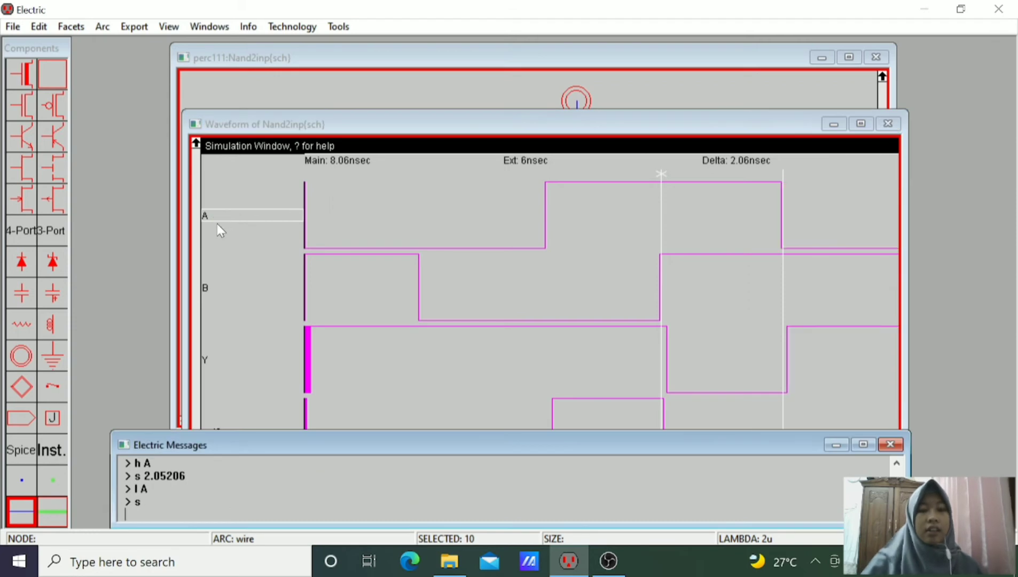
click(223, 284)
key(l)
key(s)
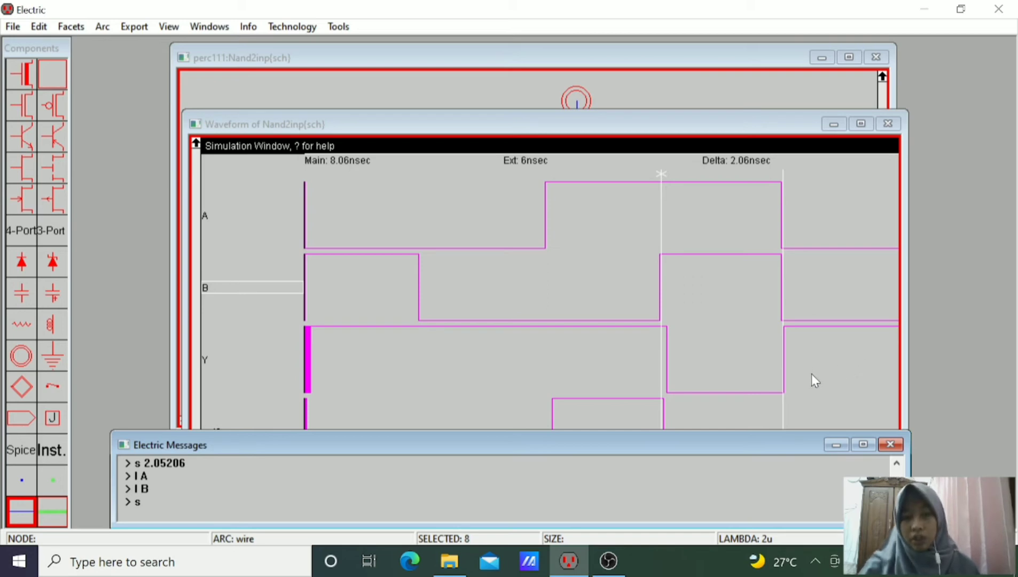
Close the Nand2inp waveform window and open the Nor2inp{sch} facet from library perc111 for editing
click(624, 85)
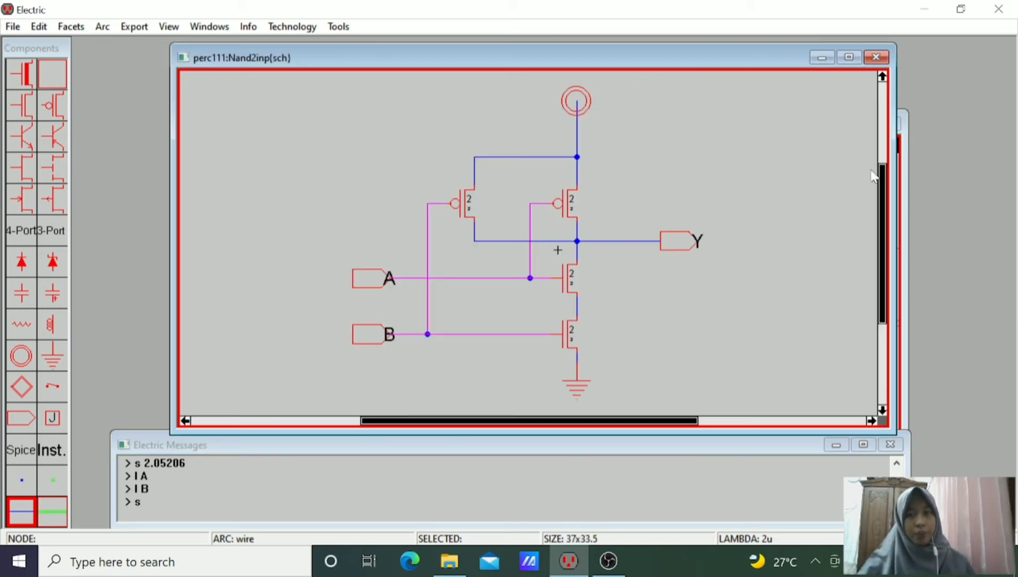
click(906, 158)
click(890, 125)
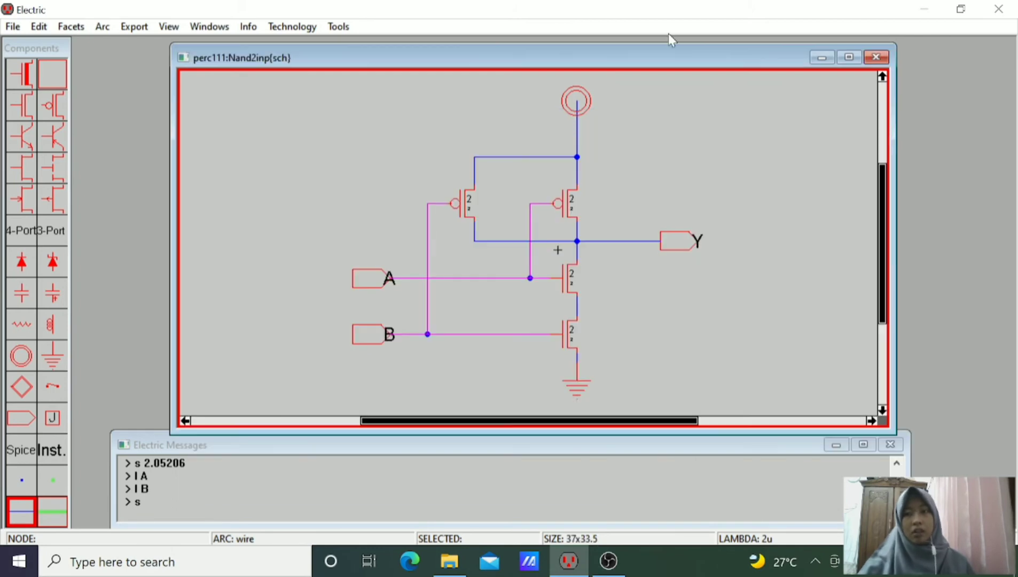
click(72, 28)
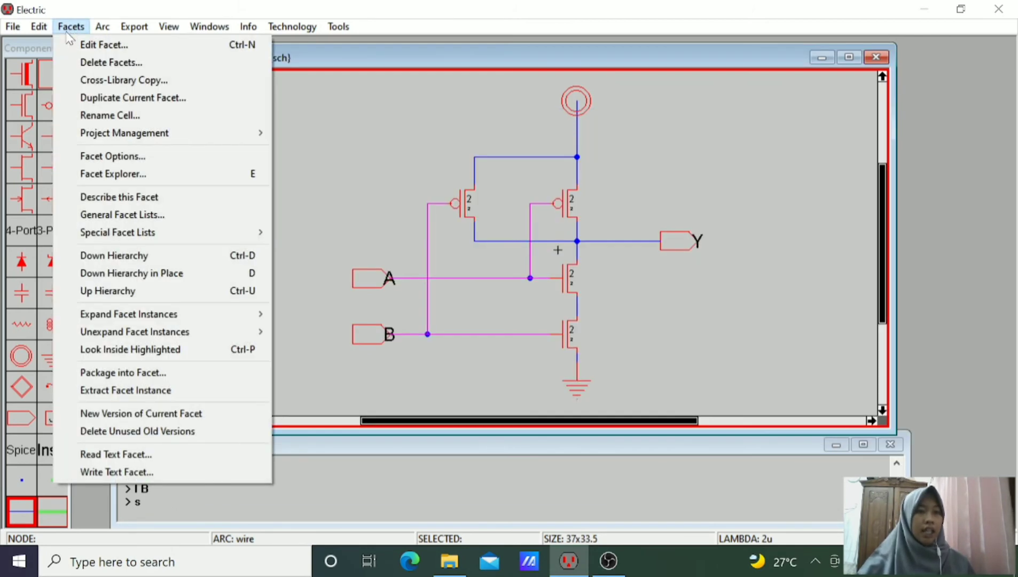
click(88, 45)
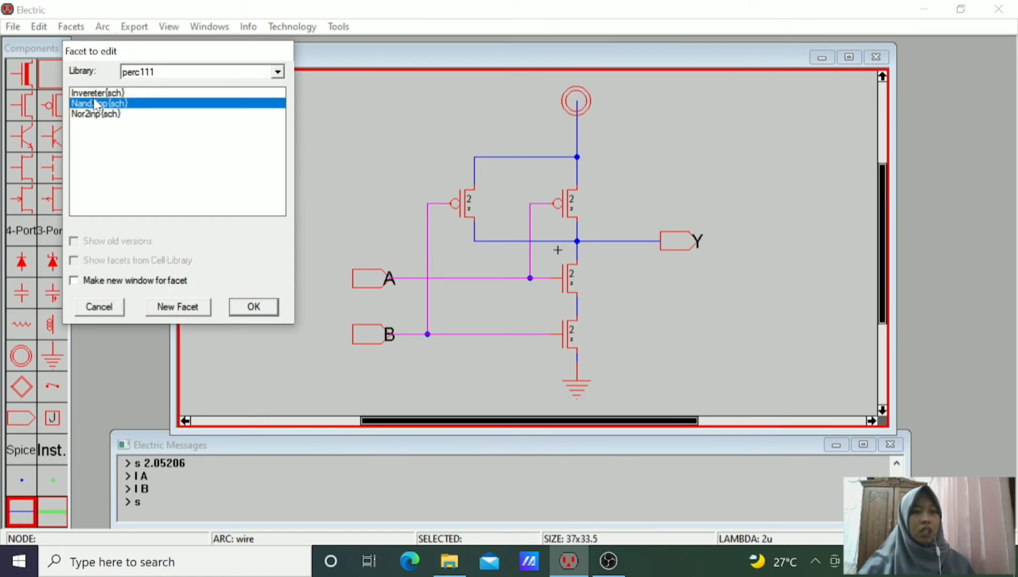
click(93, 114)
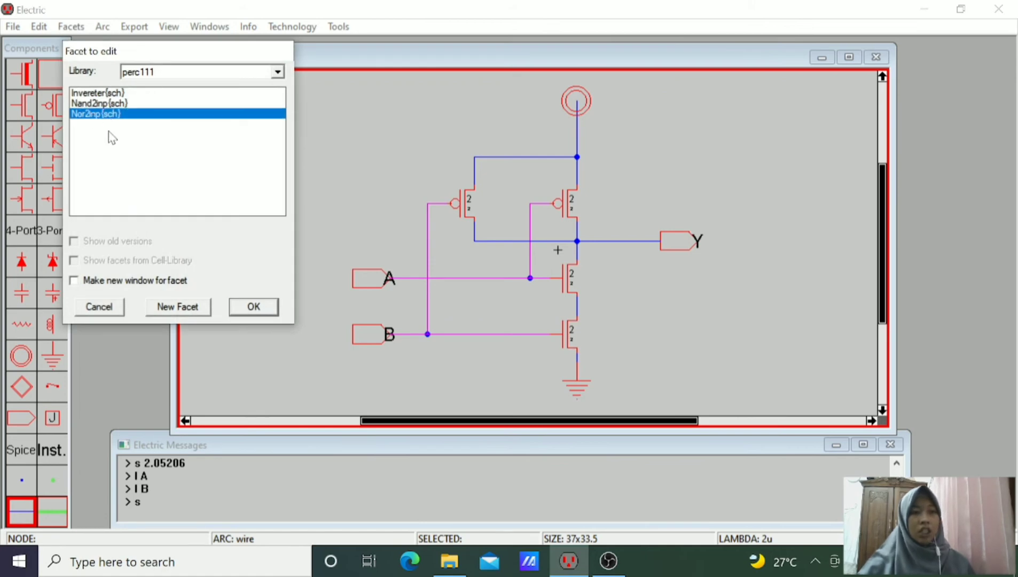
click(238, 307)
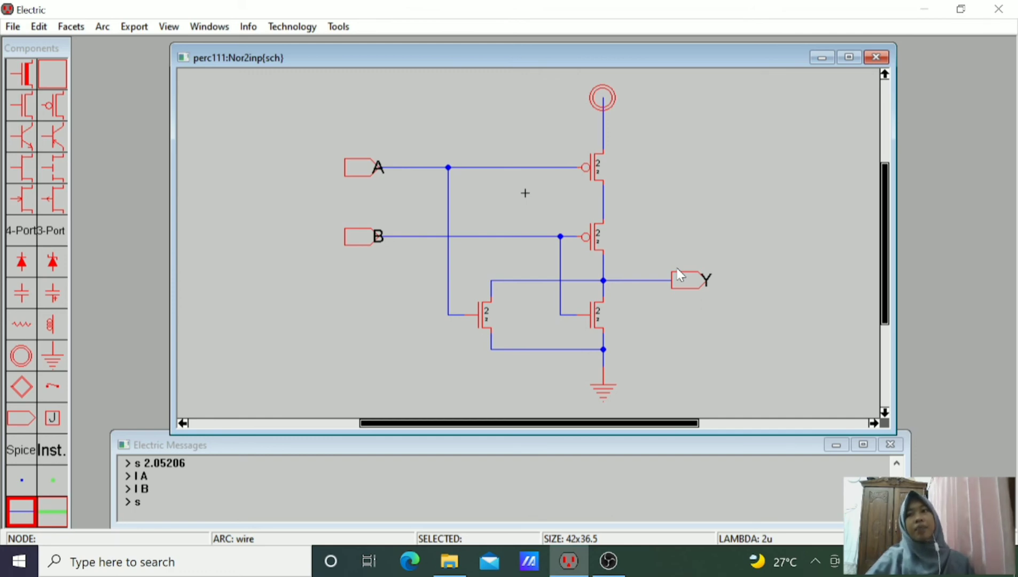
Start the built-in simulation of the Nor2inp schematic
click(338, 28)
mouse_move(360, 62)
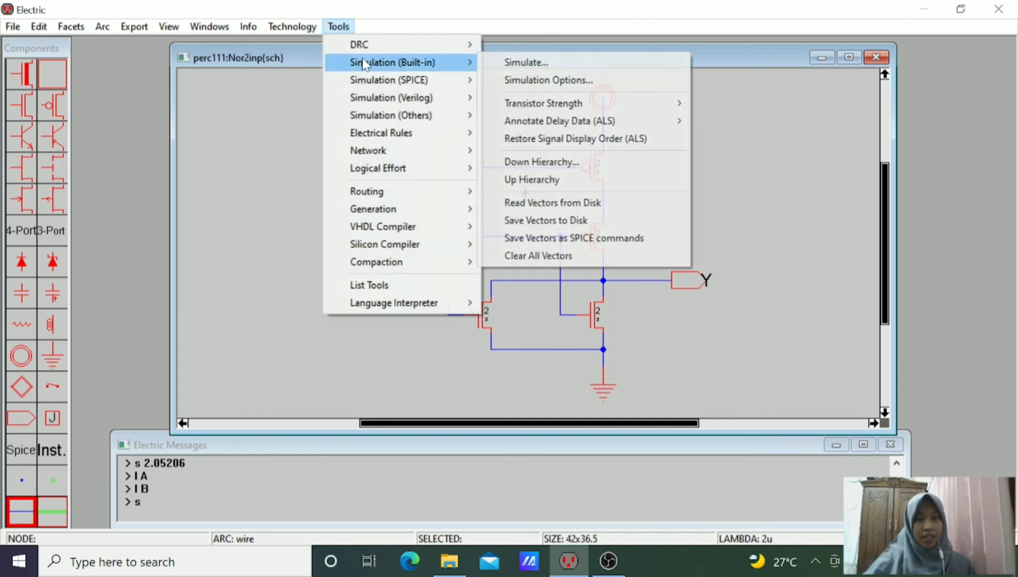
click(487, 63)
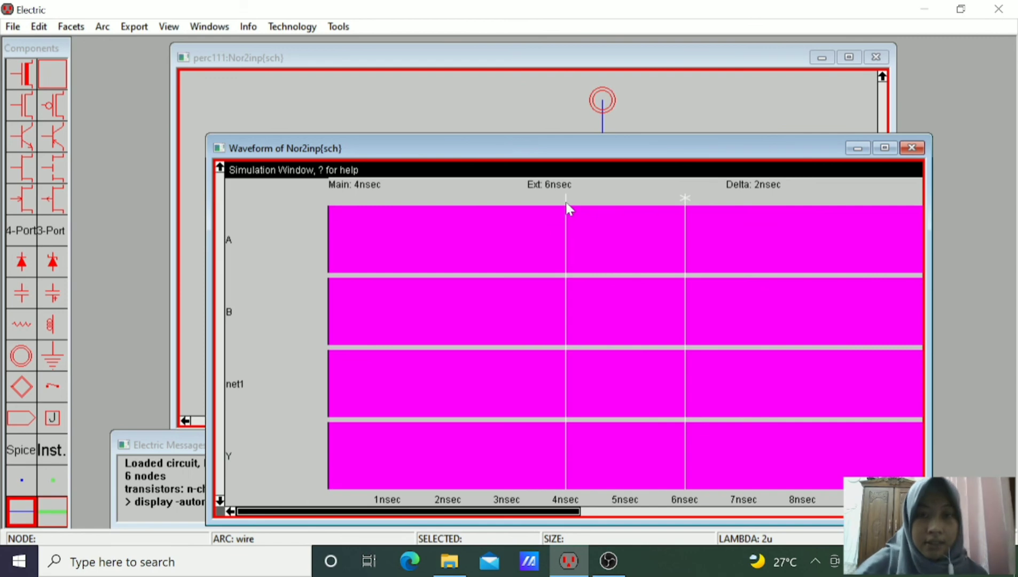
Move the main time cursor to 0 sec and reorder the waveform traces to A, B, Y, net1
drag(566, 202, 328, 199)
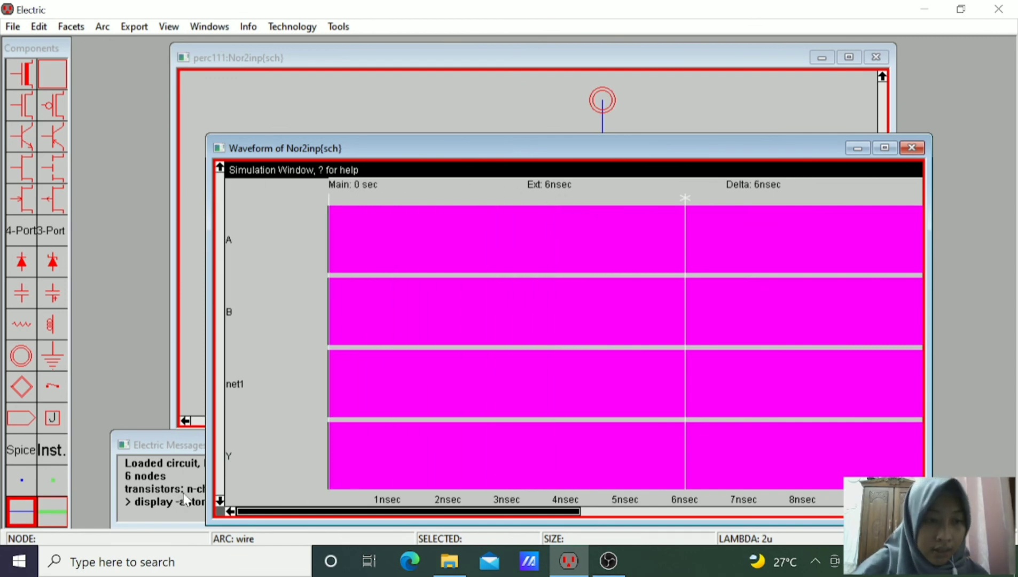
drag(234, 465, 252, 376)
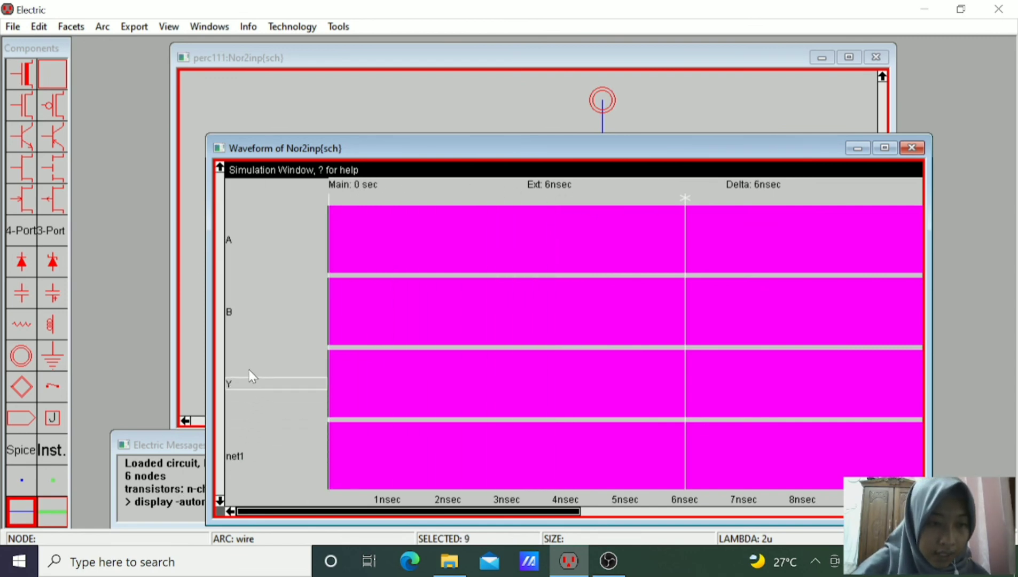
Set inputs A and B low at 0 sec
click(247, 243)
key(l)
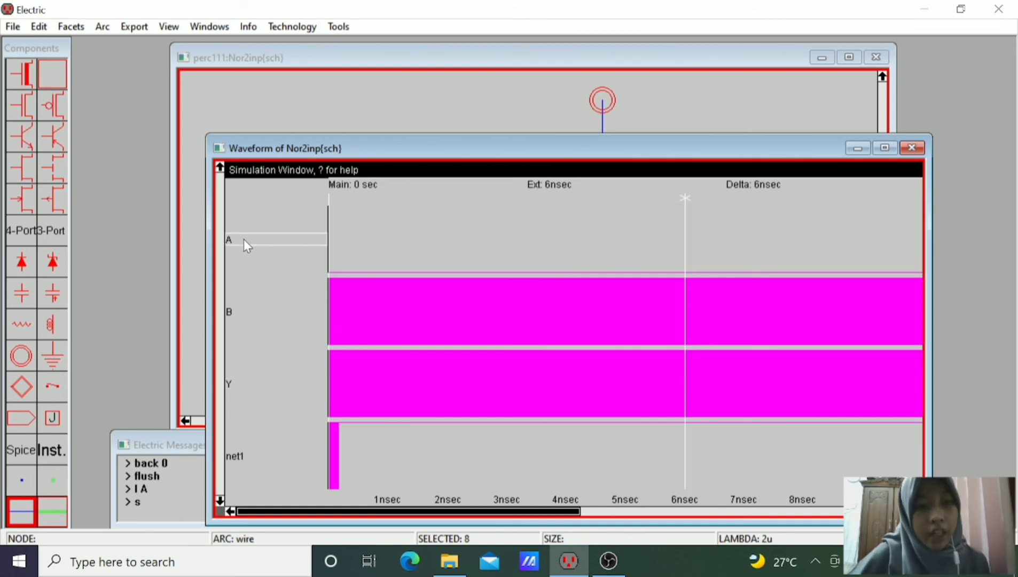
click(228, 314)
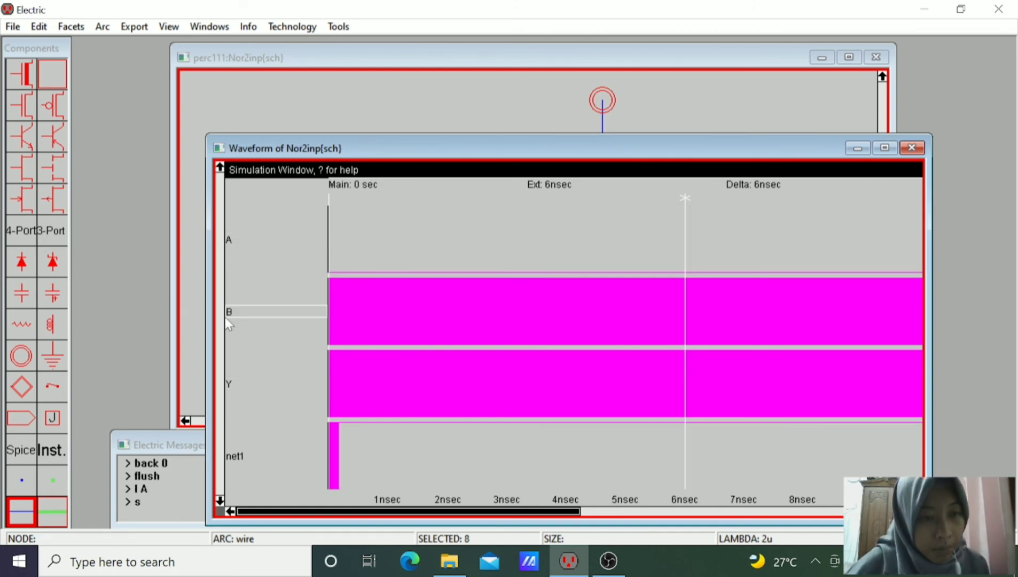
key(l)
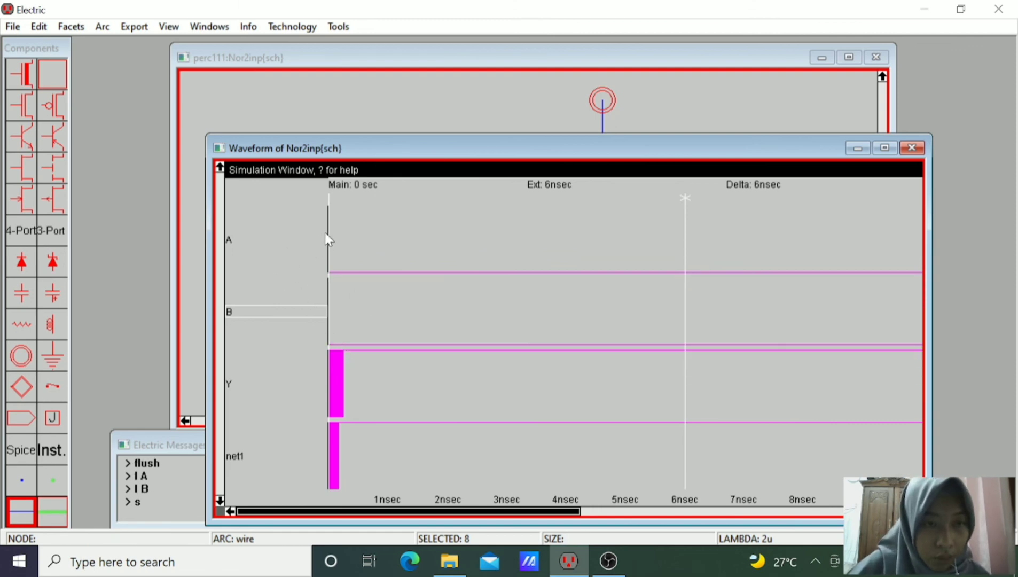
Move the main time cursor to about 2.17 nsec and set input A low and input B high there
click(331, 199)
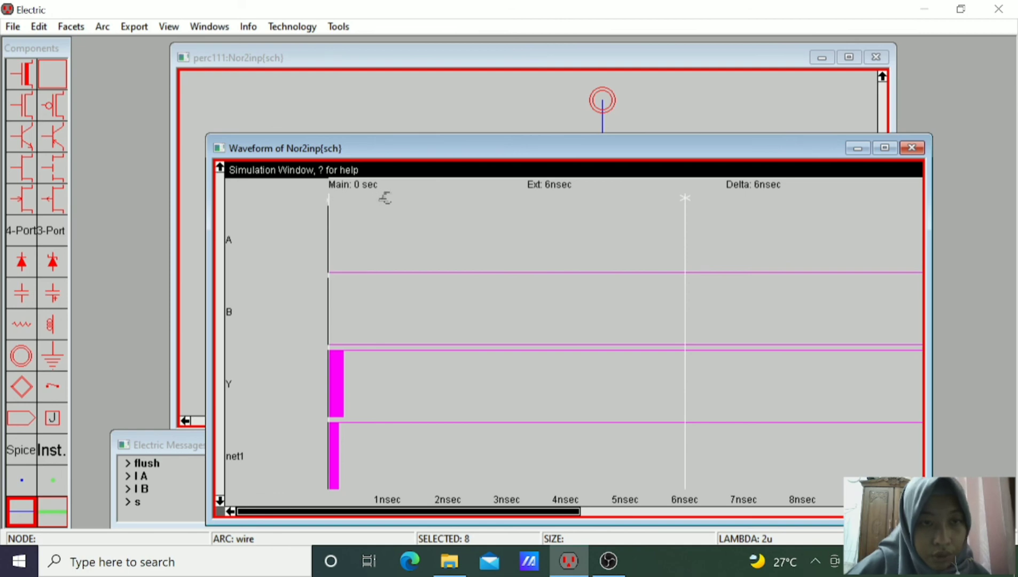
drag(331, 201, 458, 219)
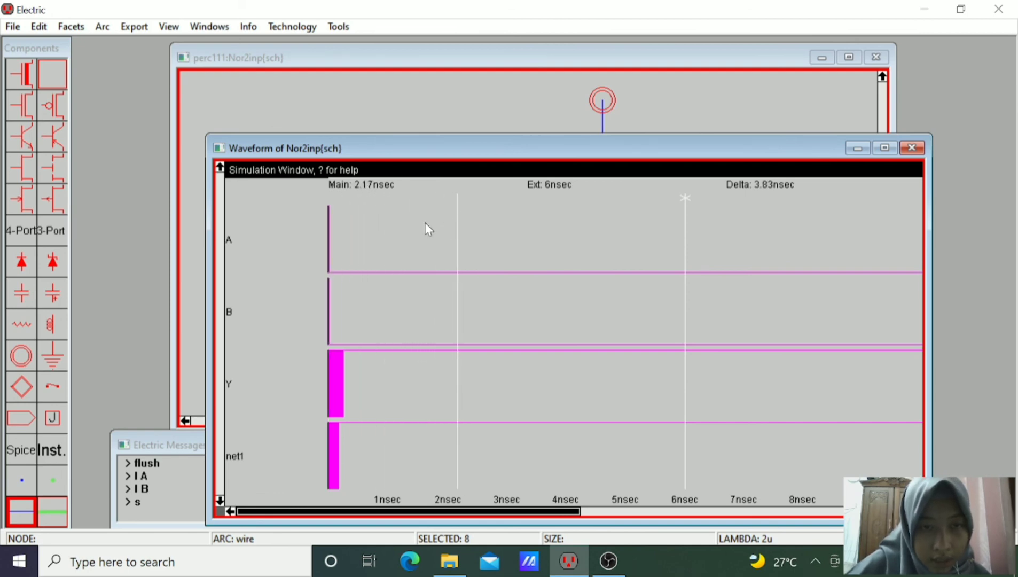
click(253, 233)
key(l)
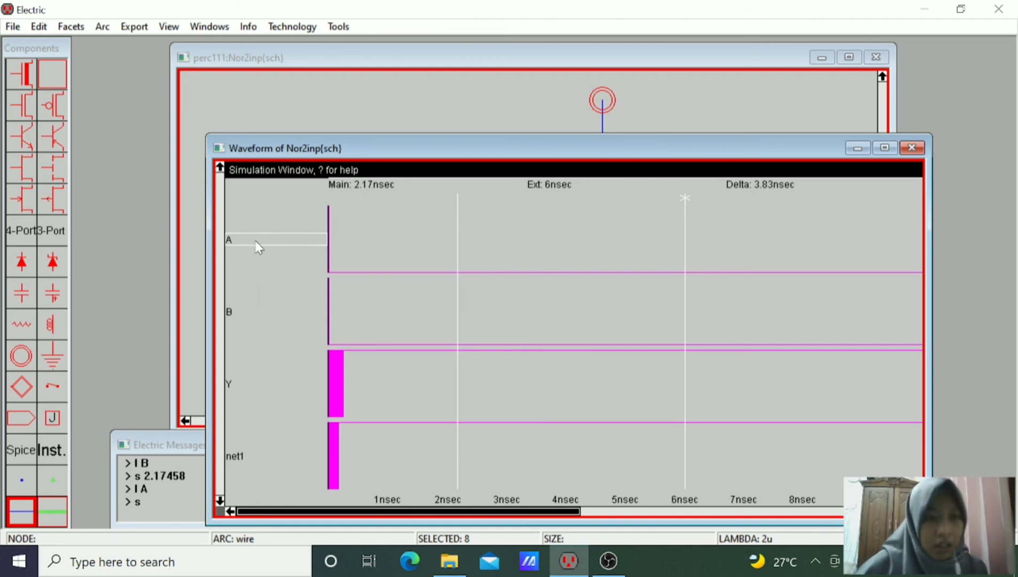
click(236, 310)
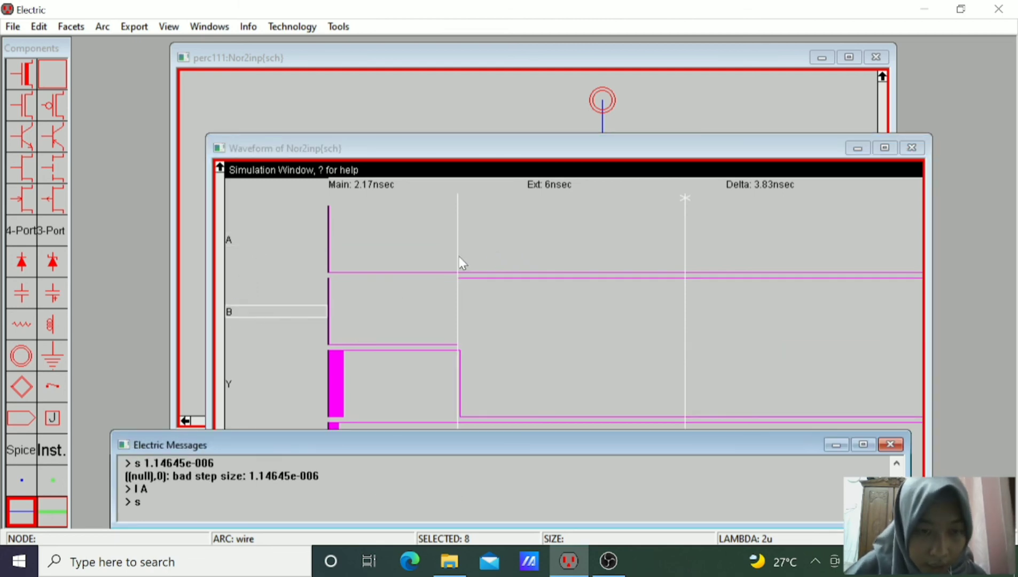
Move the main time cursor to about 4.29 nsec and set input A high and input B low there
drag(458, 253, 589, 271)
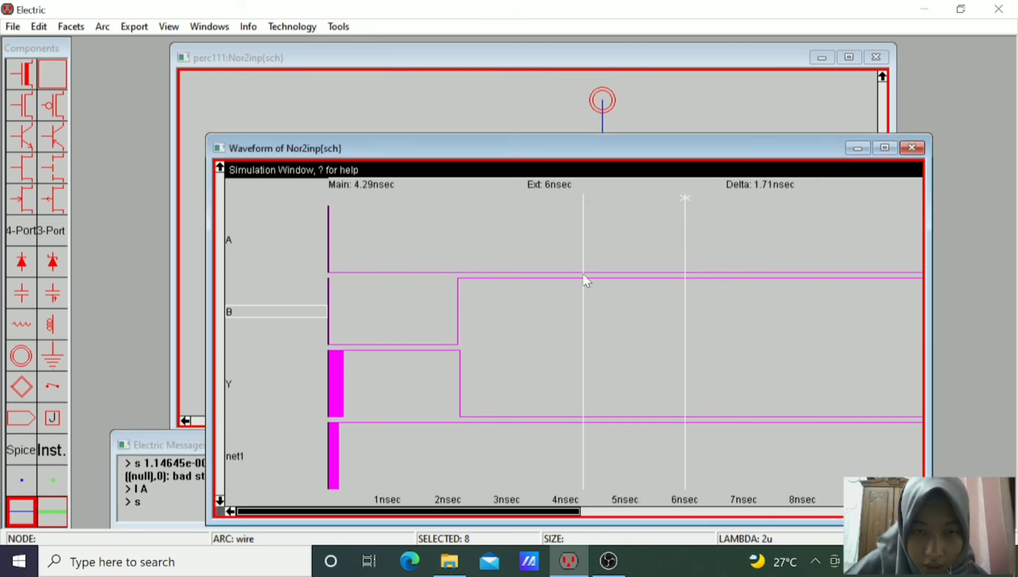
click(264, 241)
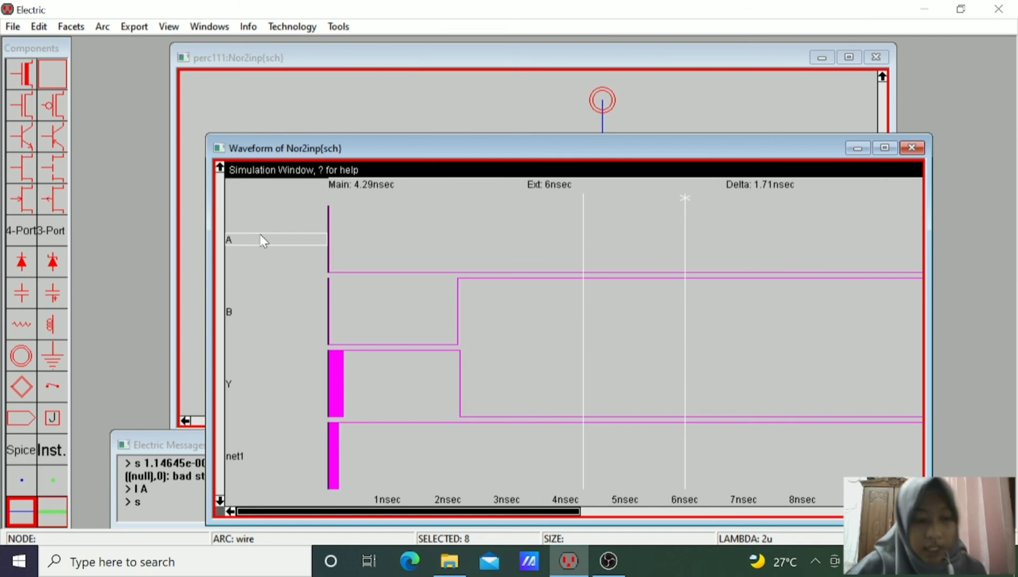
key(h)
click(243, 317)
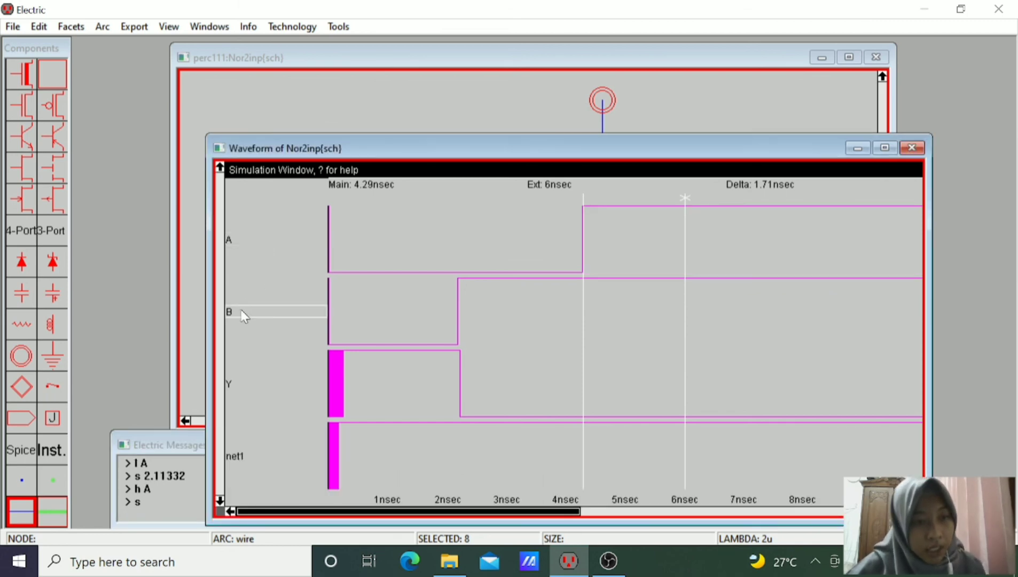
key(l)
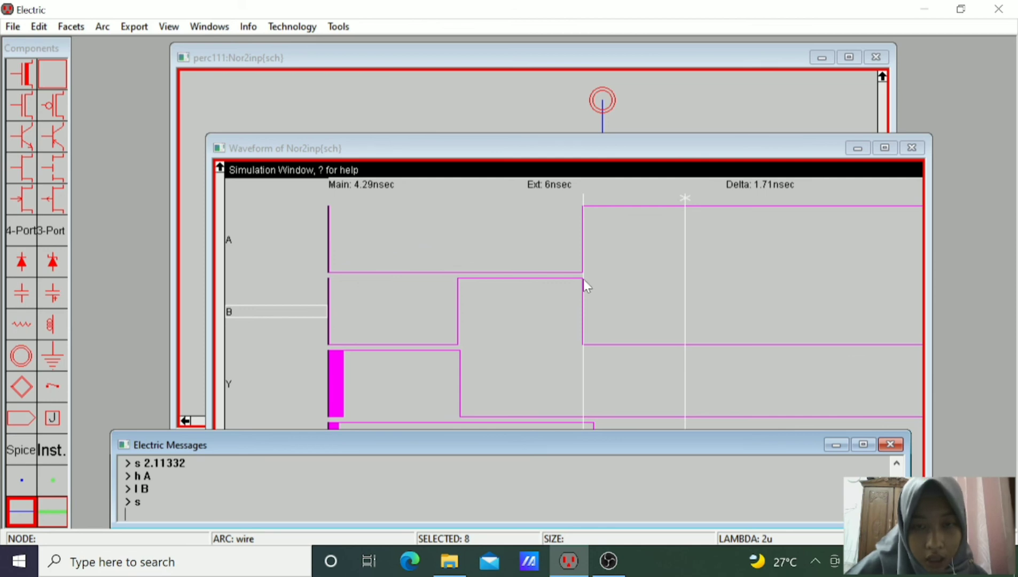
Move the main time cursor to about 6.31 nsec and set inputs A and B high there
drag(583, 280, 704, 283)
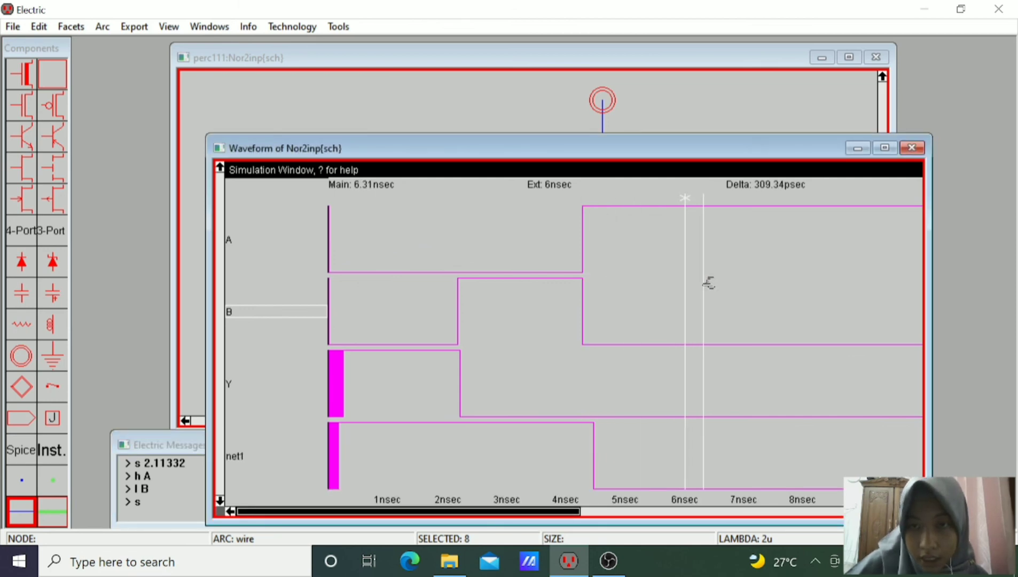
click(240, 238)
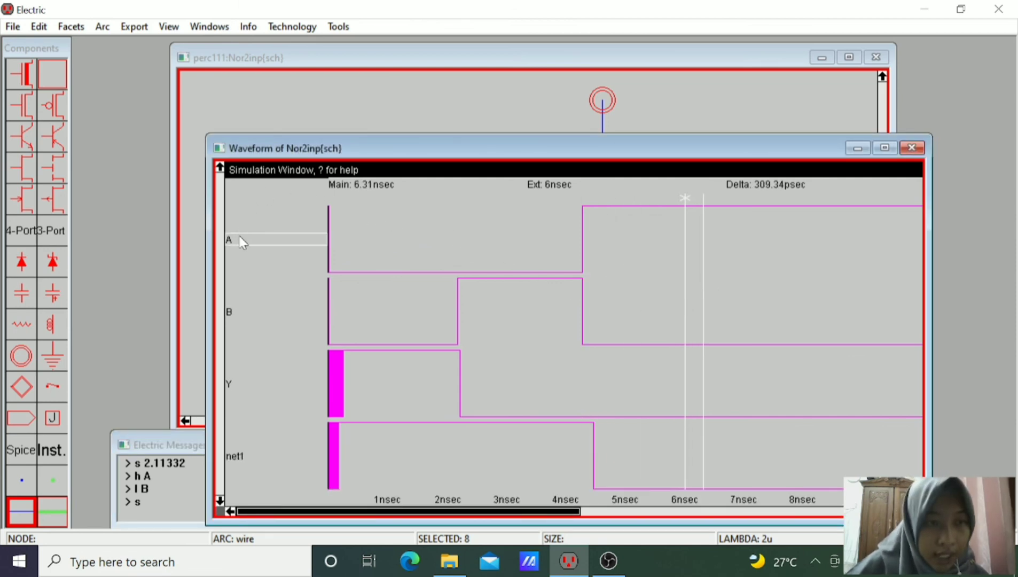
click(231, 292)
click(235, 313)
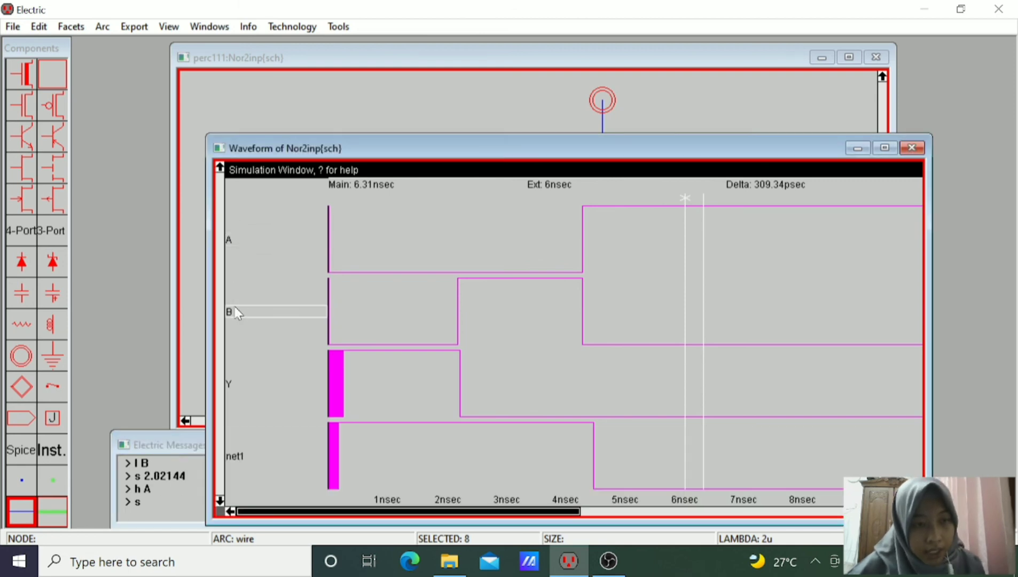
key(h)
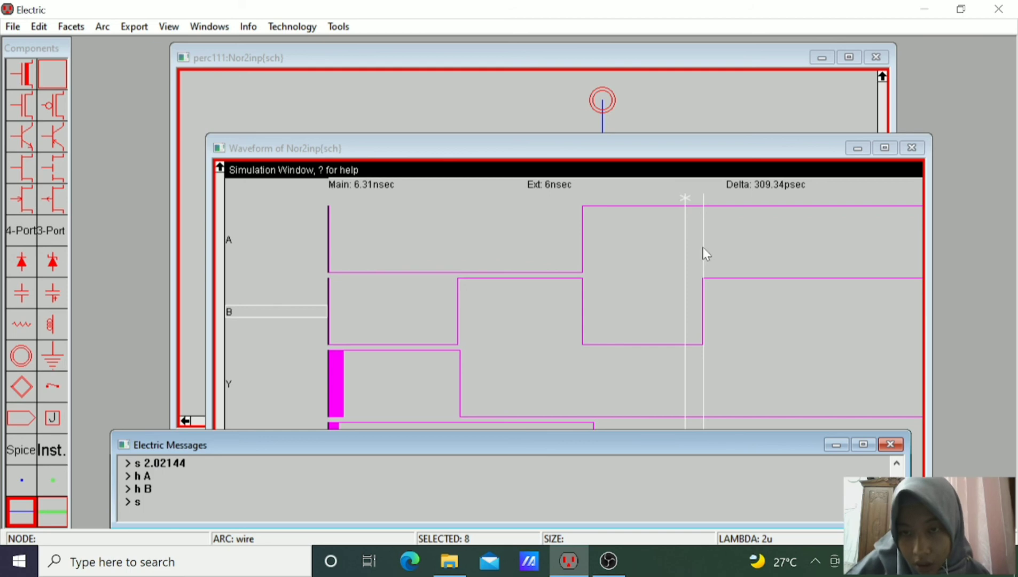
Move the main time cursor to about 8.45 nsec and set inputs A and B low there
drag(702, 247, 834, 261)
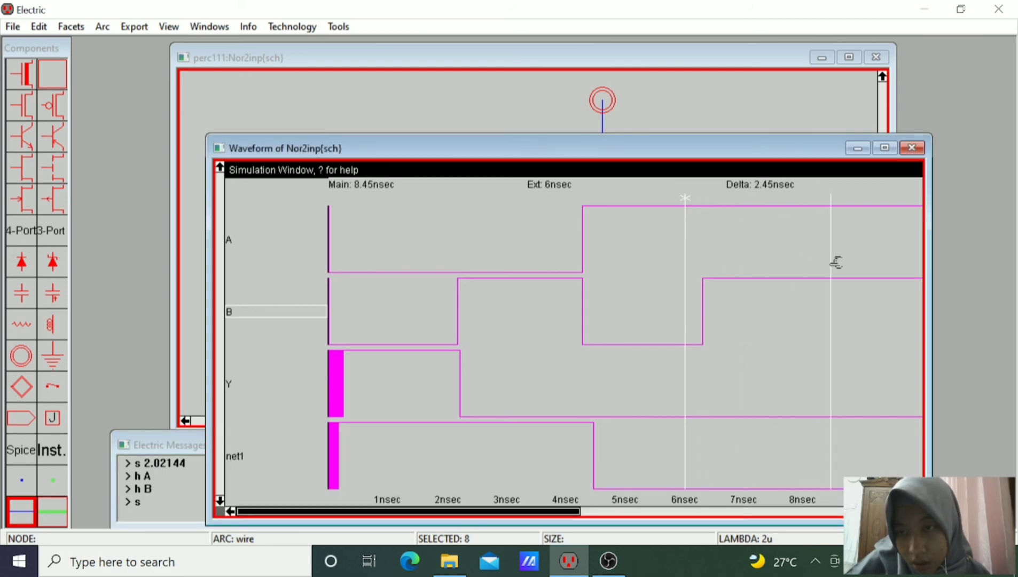
click(277, 238)
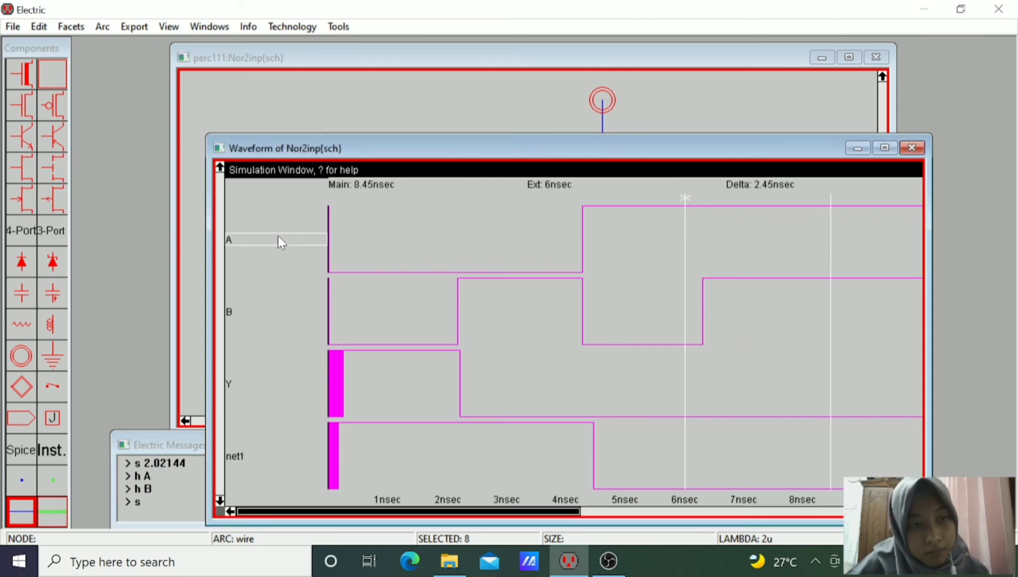
key(l)
key(s)
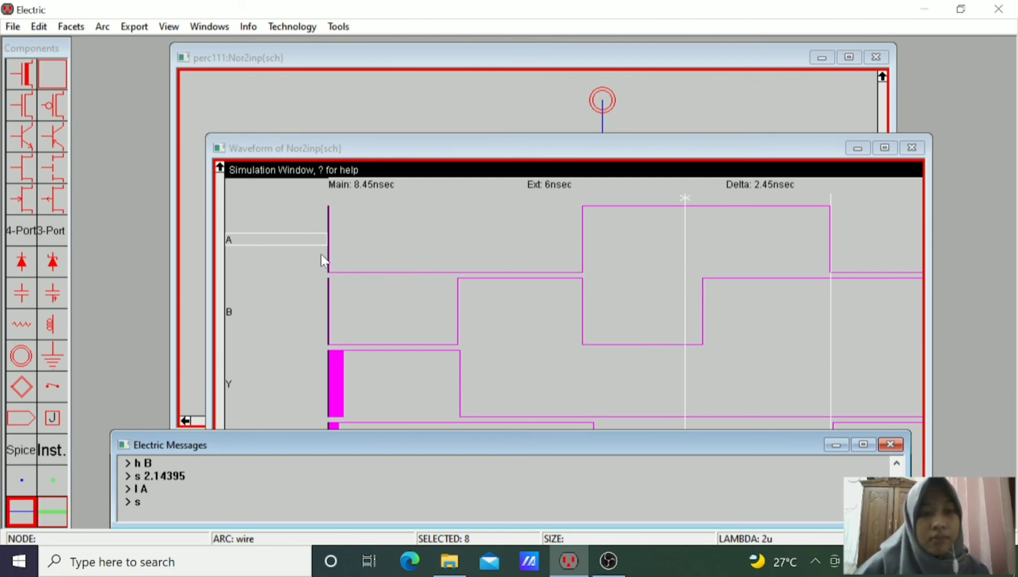
click(254, 308)
key(l)
key(s)
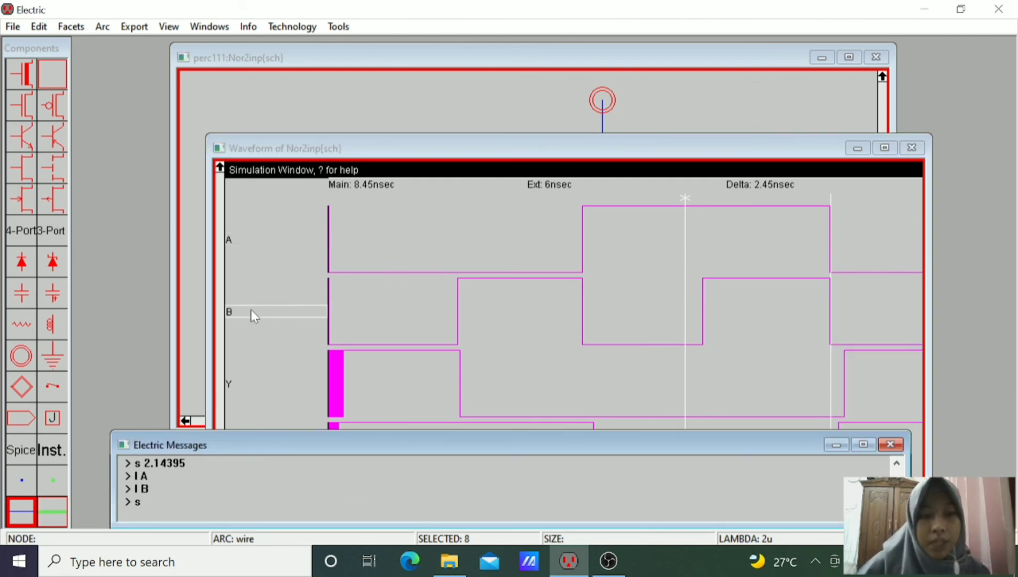
Bring the Nor2inp waveform window to the front and reposition it so all four traces and the time axis are in view
click(615, 146)
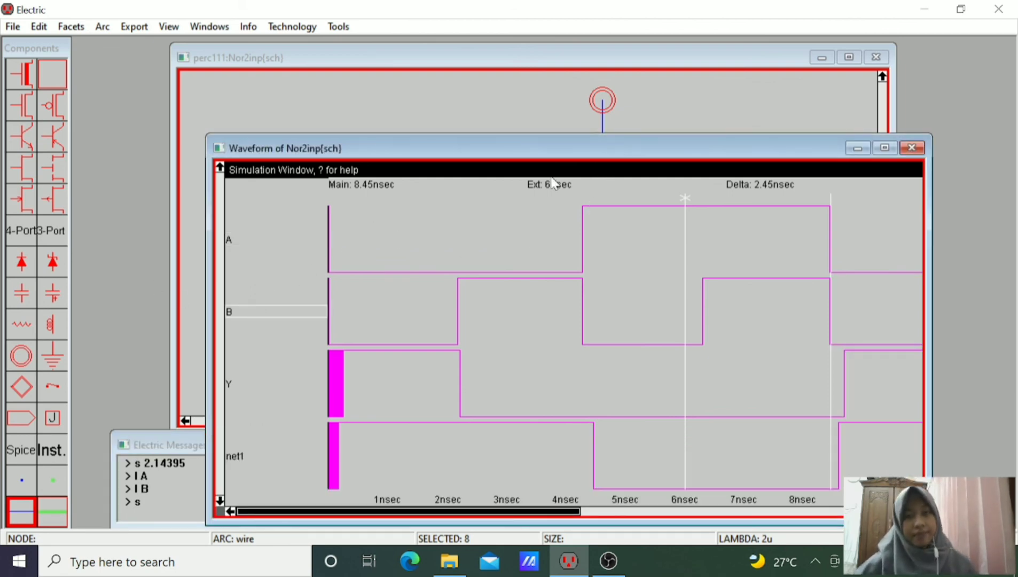
drag(565, 153, 559, 101)
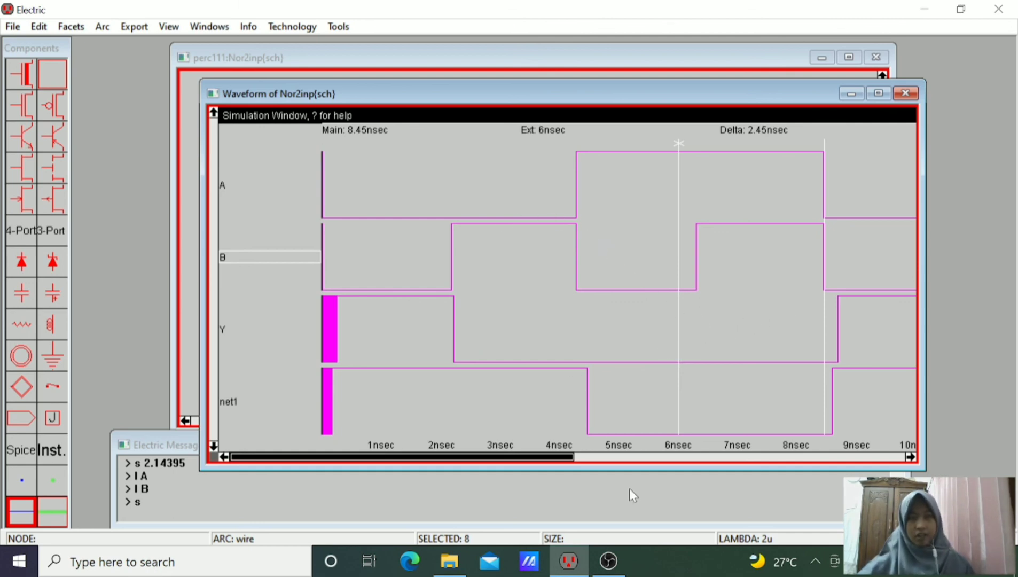
click(609, 560)
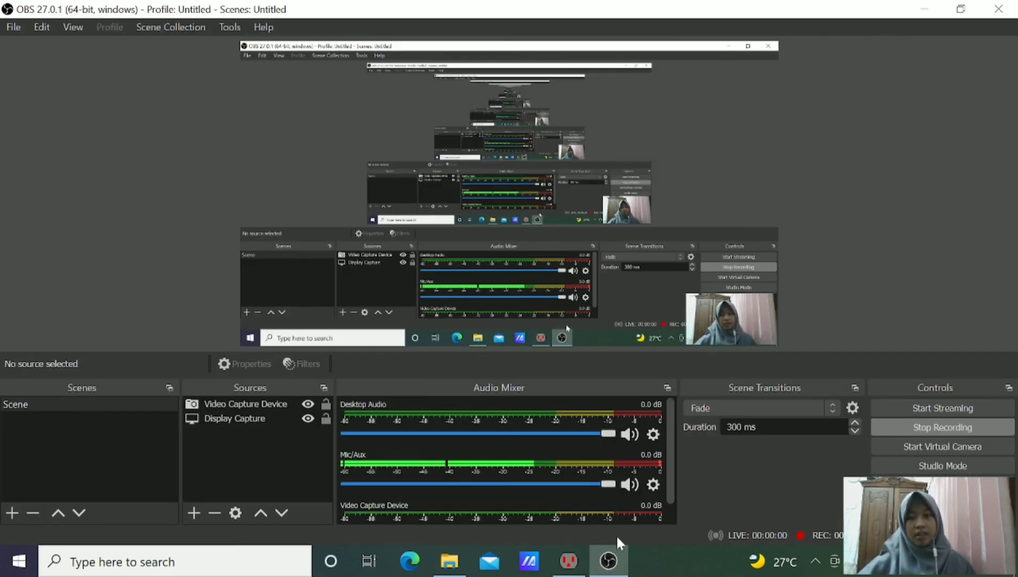